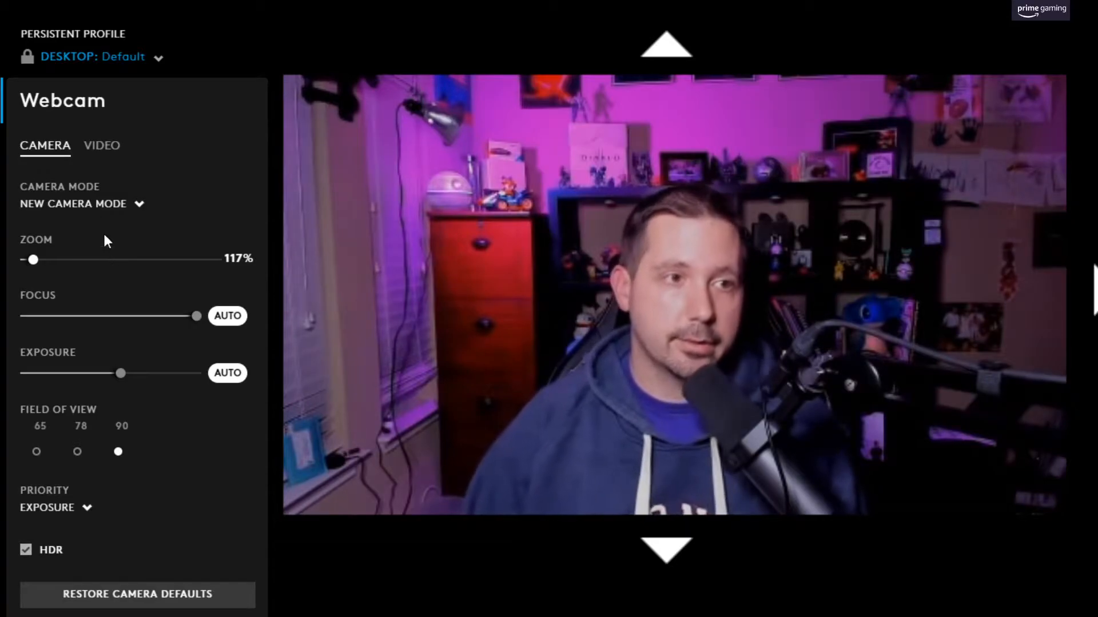
# Set the camera mode to Default and the video filter to None
pyautogui.click(91, 206)
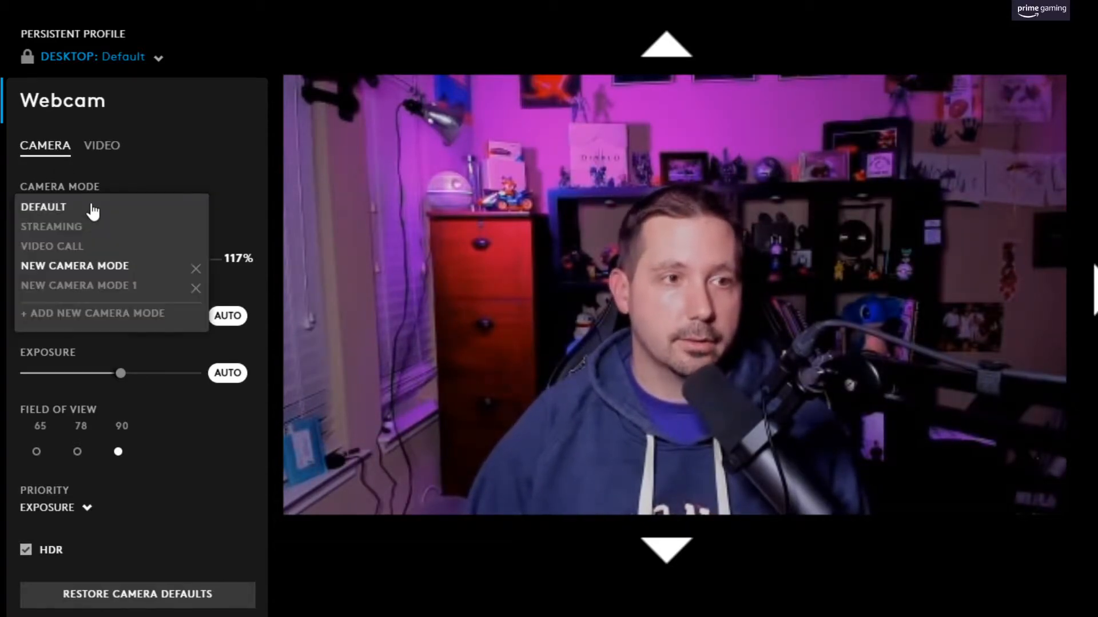
pyautogui.click(78, 213)
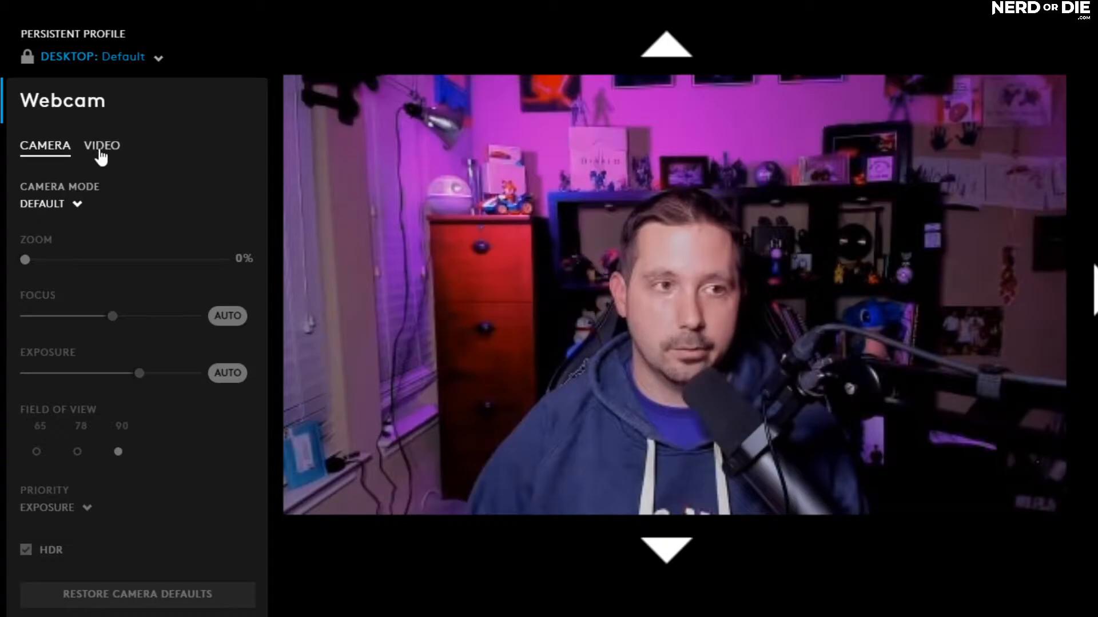
pyautogui.click(101, 147)
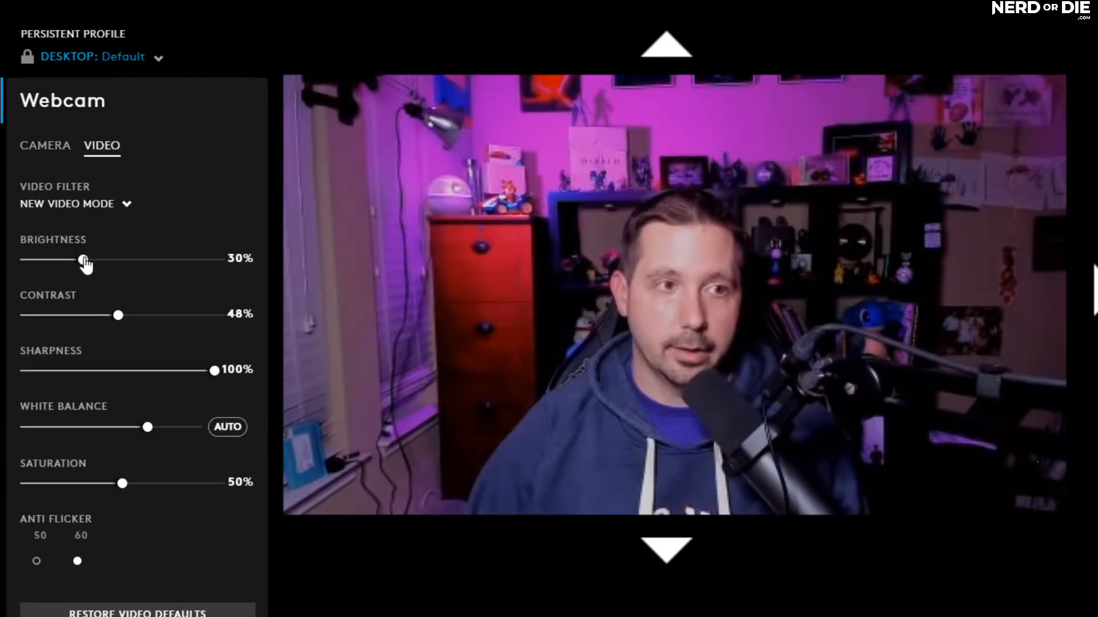
pyautogui.click(90, 206)
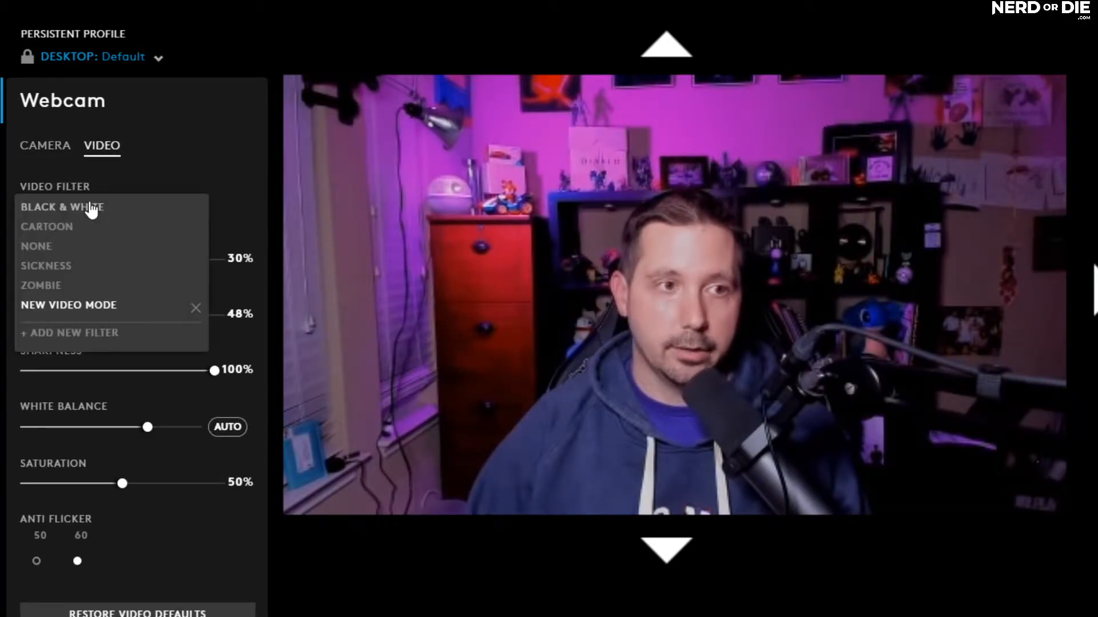
pyautogui.click(48, 246)
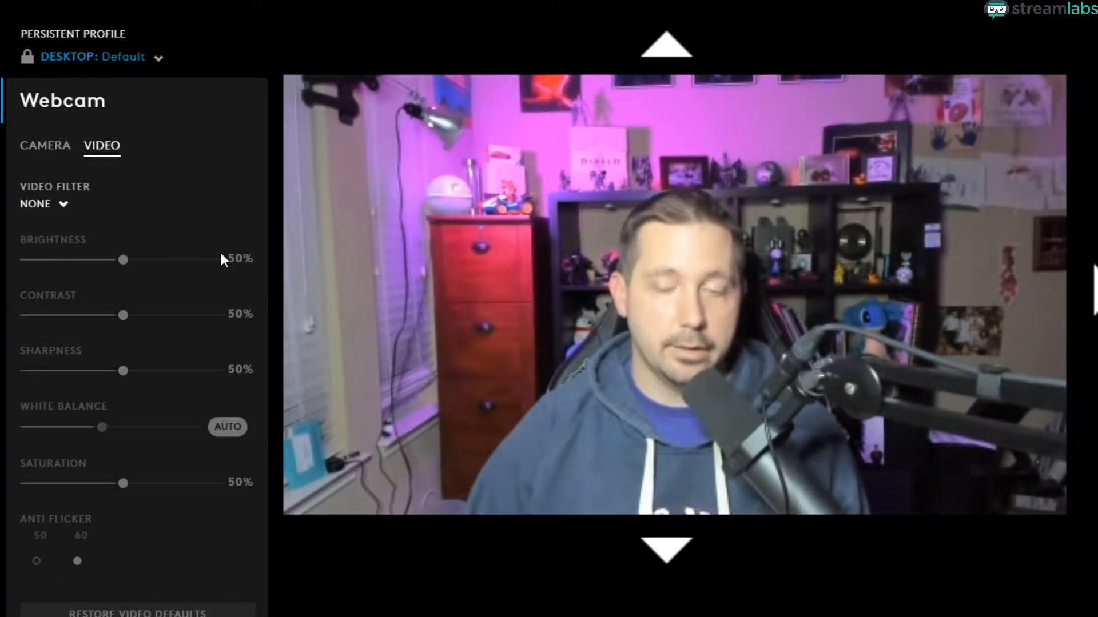
# Add a new camera mode and set its zoom to 141%
pyautogui.click(47, 148)
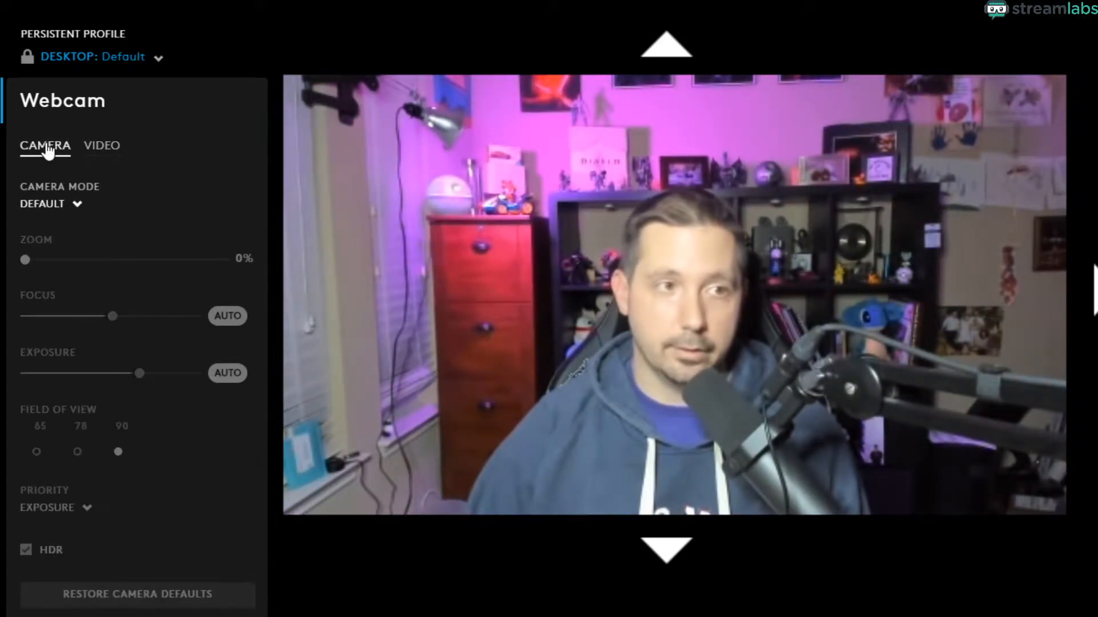
pyautogui.click(60, 204)
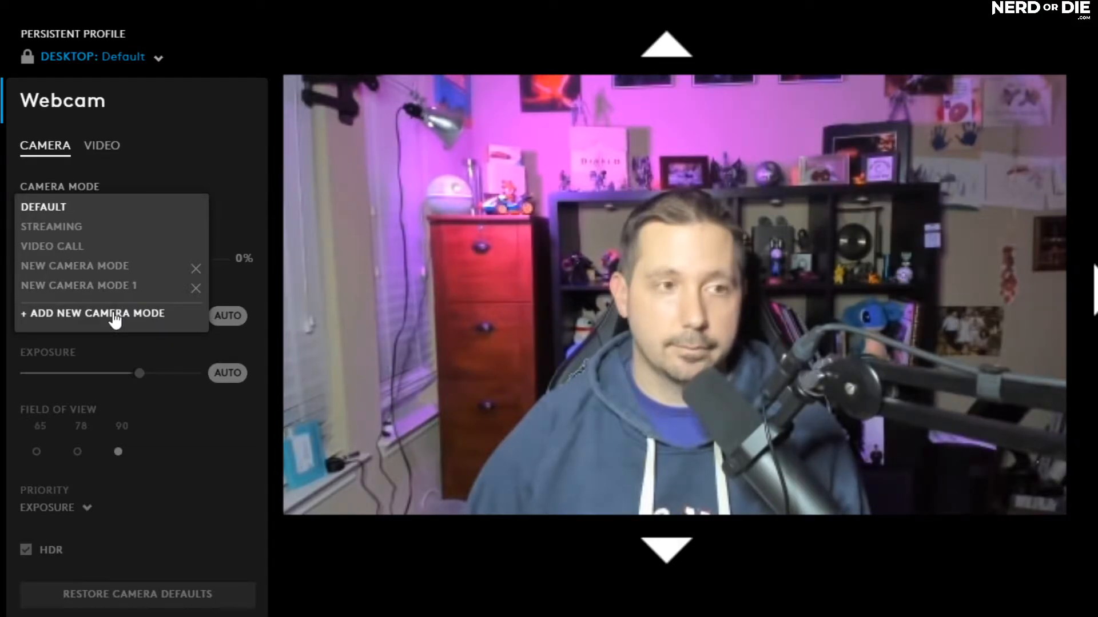
pyautogui.click(115, 314)
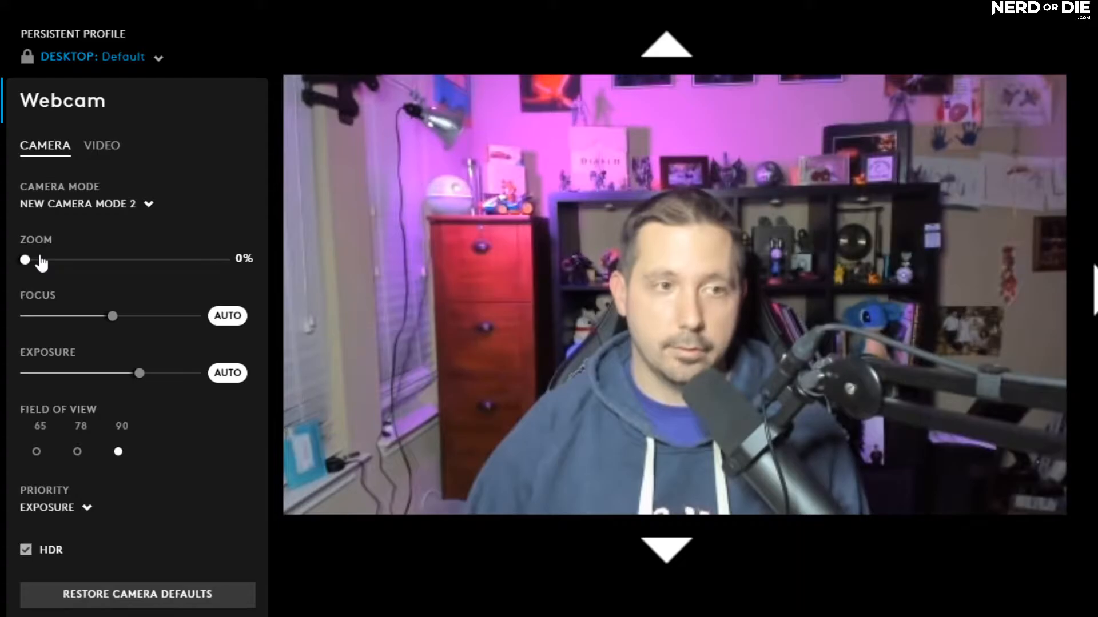
pyautogui.moveTo(27, 264)
pyautogui.mouseDown()
pyautogui.moveTo(58, 265)
pyautogui.moveTo(44, 266)
pyautogui.mouseUp()
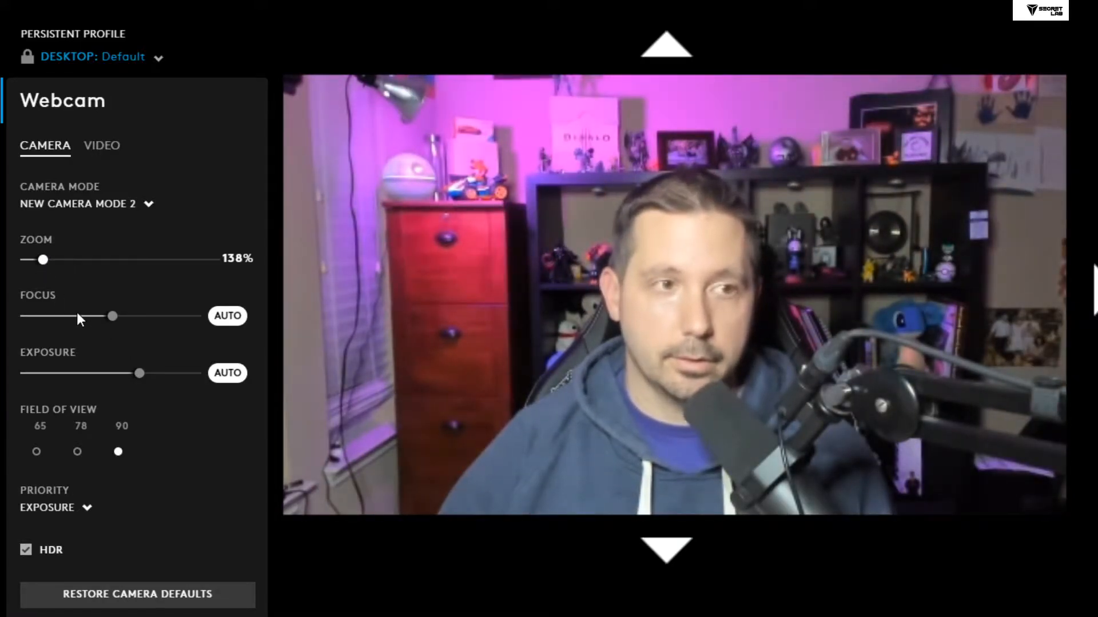
pyautogui.moveTo(49, 266); pyautogui.dragTo(47, 272)
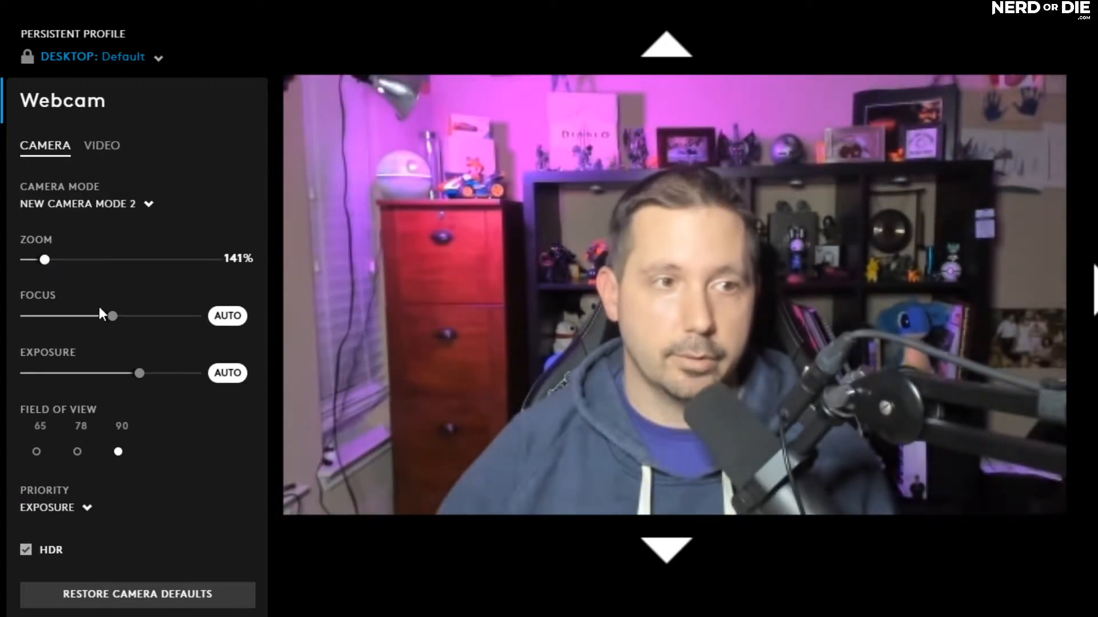
# Try turning off automatic focus and exposure, returning both to auto
pyautogui.click(227, 320)
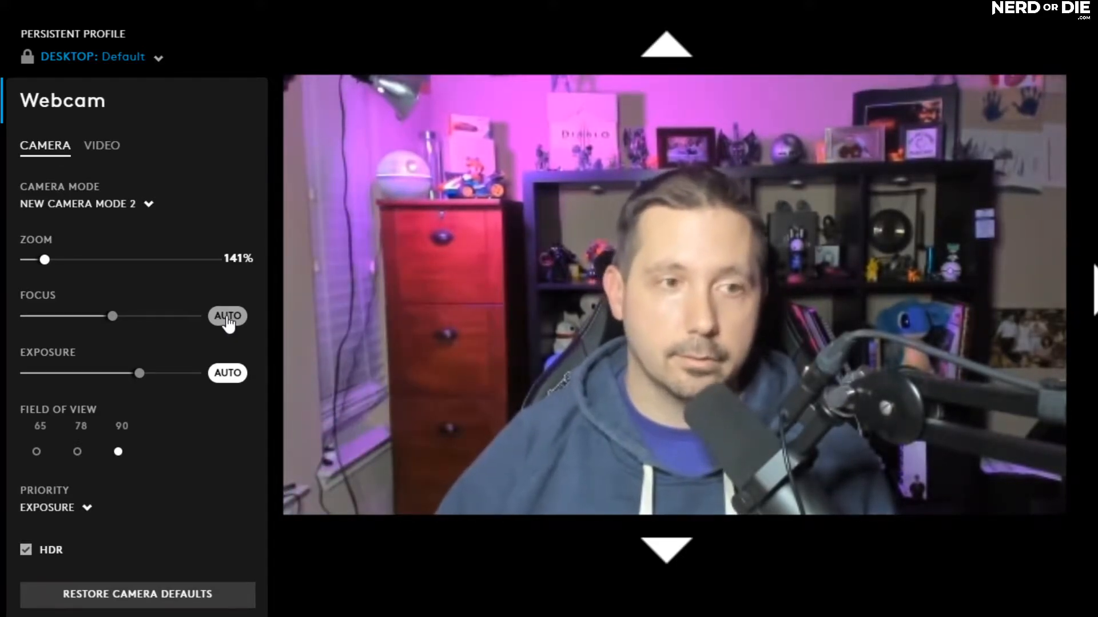
pyautogui.click(228, 317)
pyautogui.click(223, 376)
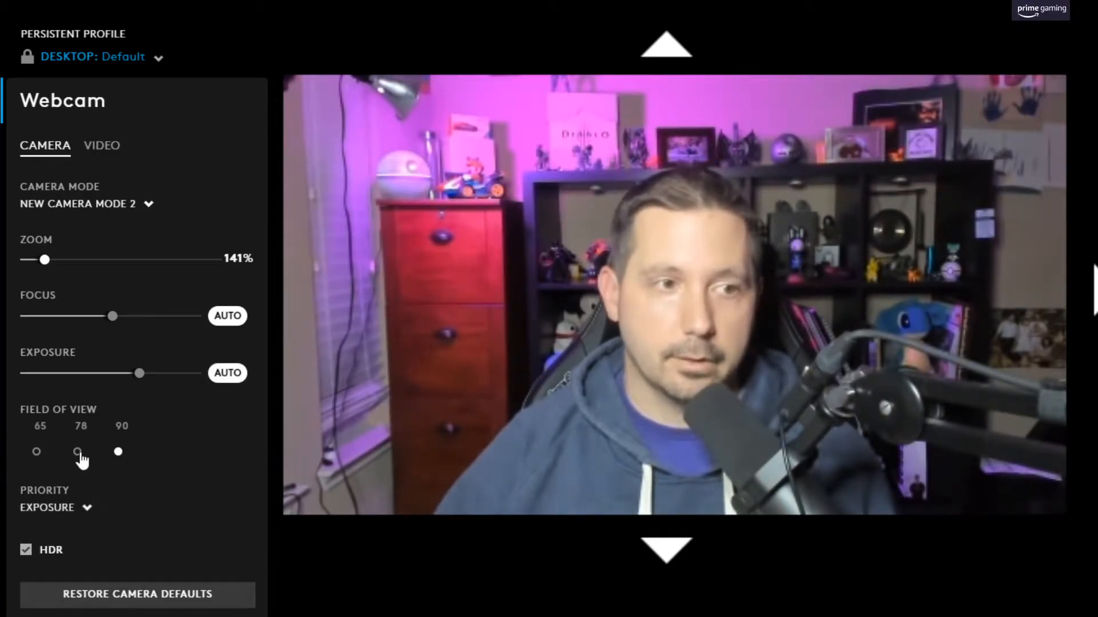
# Compare the 65, 78 and 90 fields of view and set the field of view to 78
pyautogui.click(37, 451)
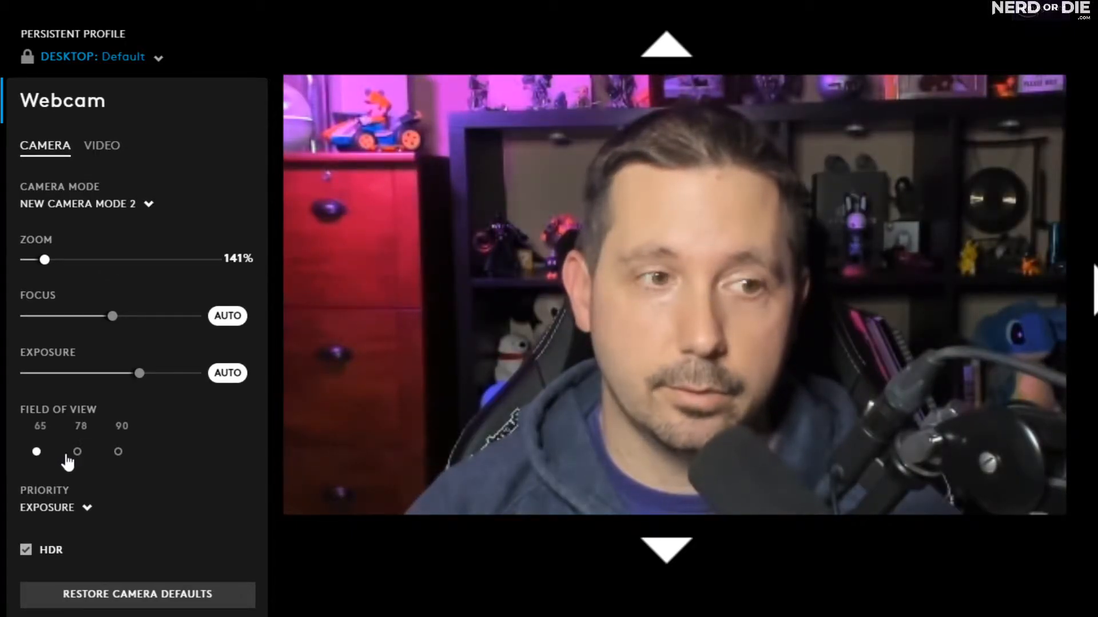
pyautogui.click(77, 452)
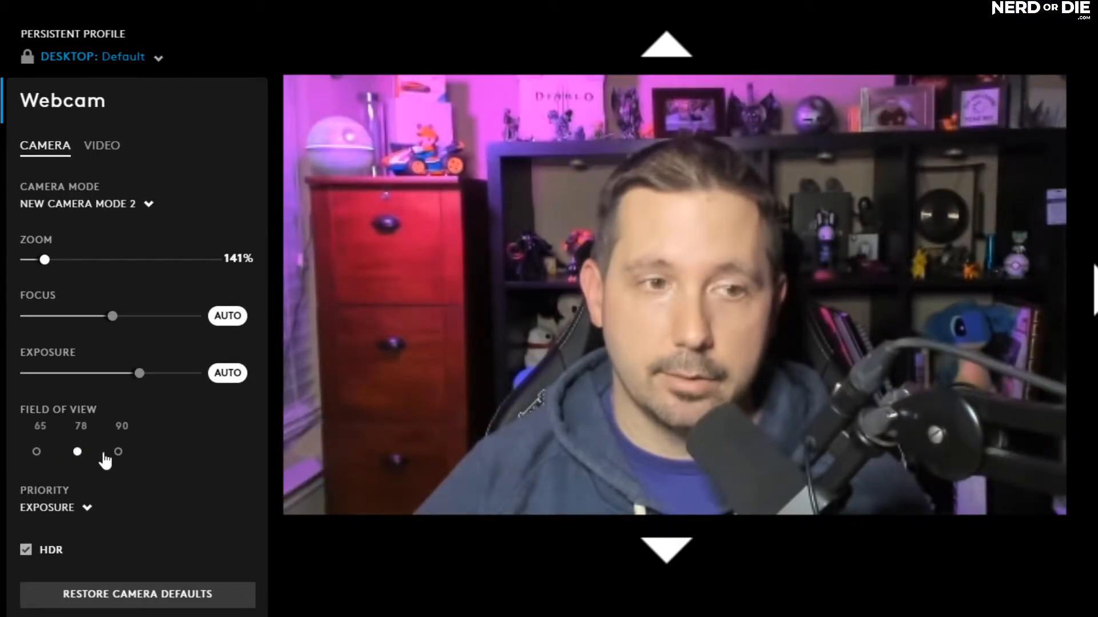
pyautogui.click(119, 451)
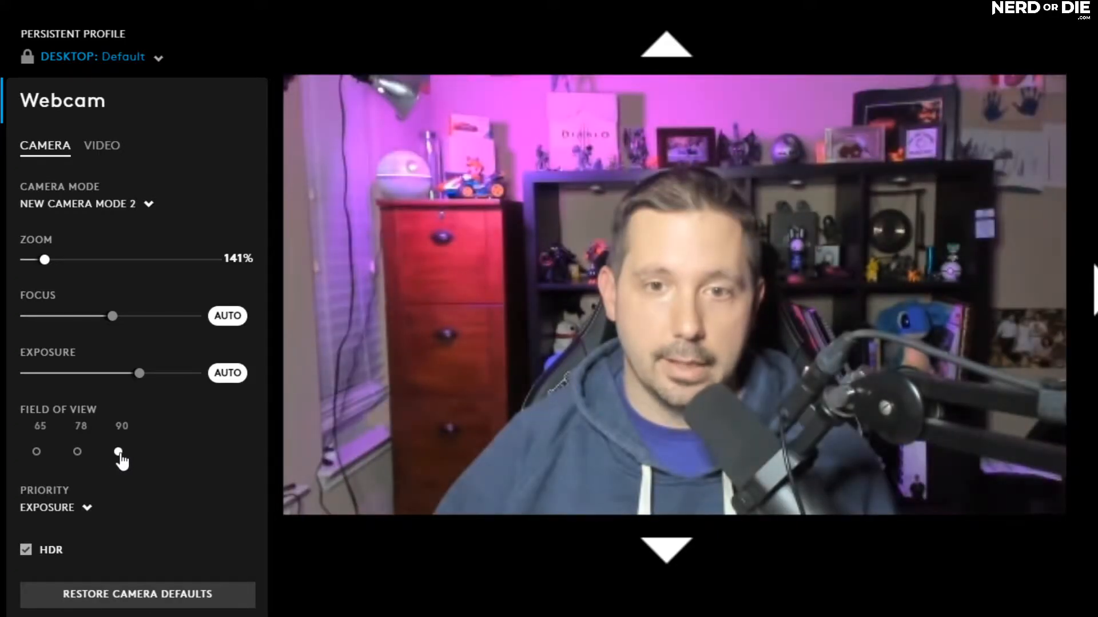
pyautogui.click(77, 452)
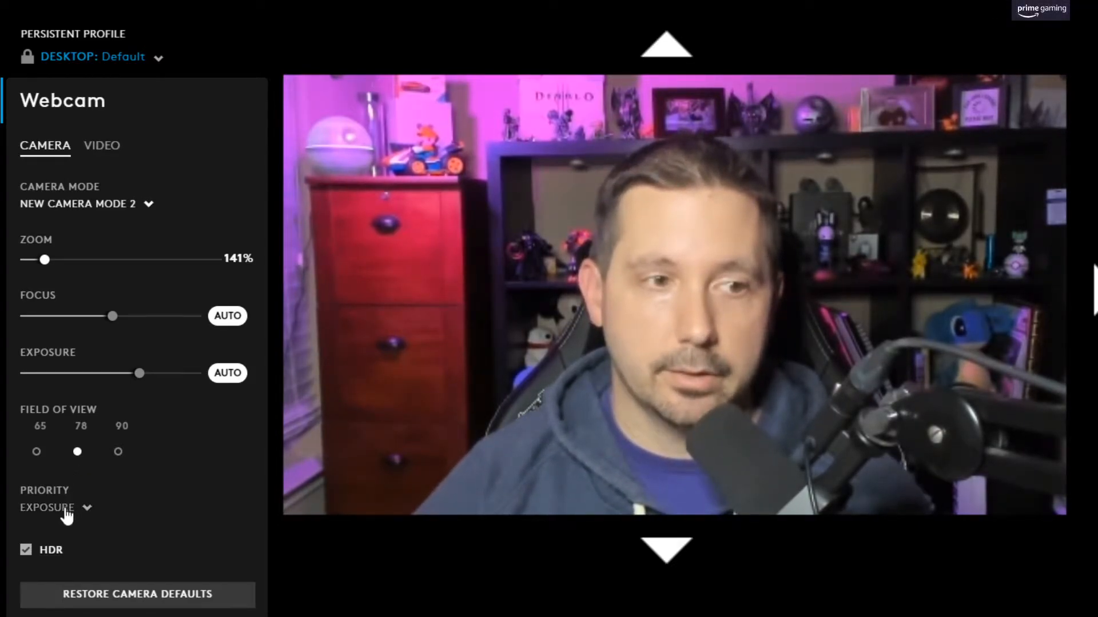
# Try Frame Rate as the camera priority and return it to Exposure, leaving HDR enabled
pyautogui.click(71, 516)
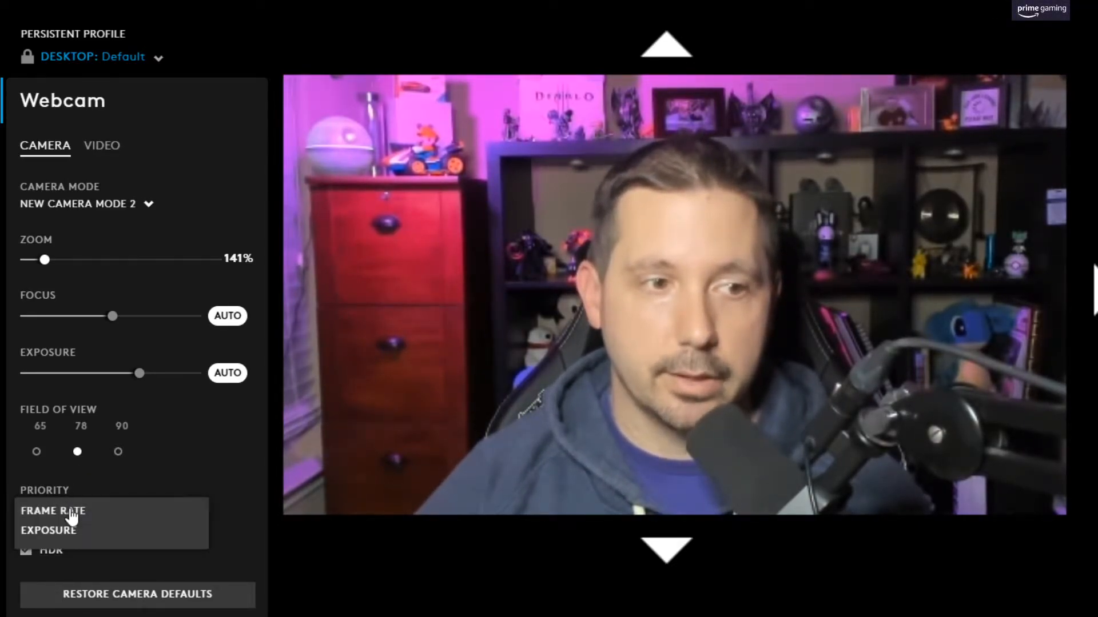
pyautogui.click(71, 515)
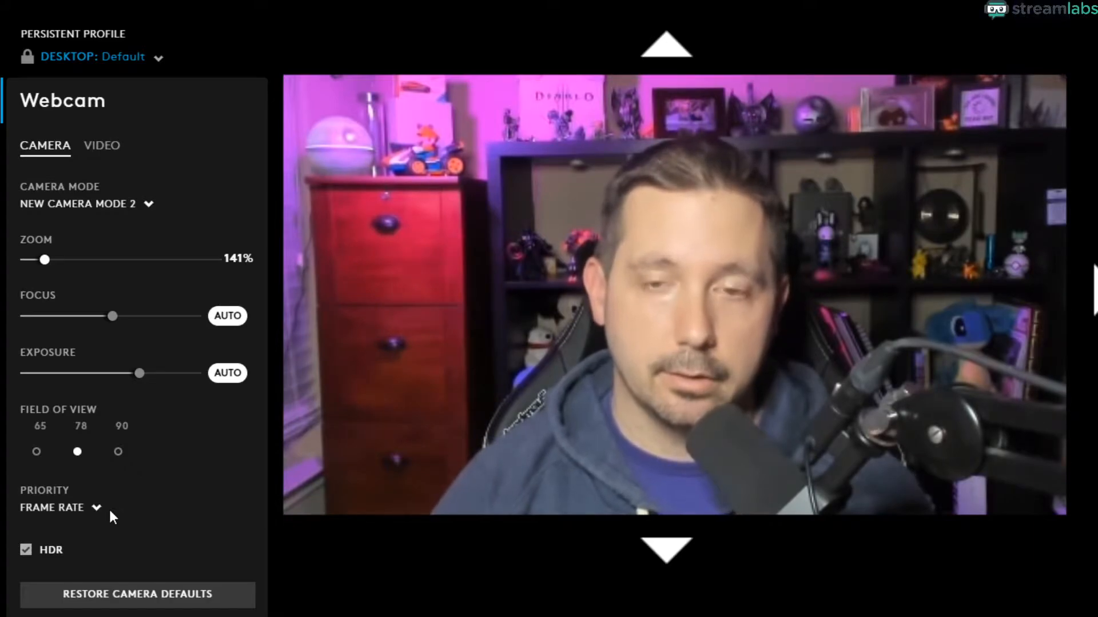
pyautogui.click(80, 514)
pyautogui.click(64, 531)
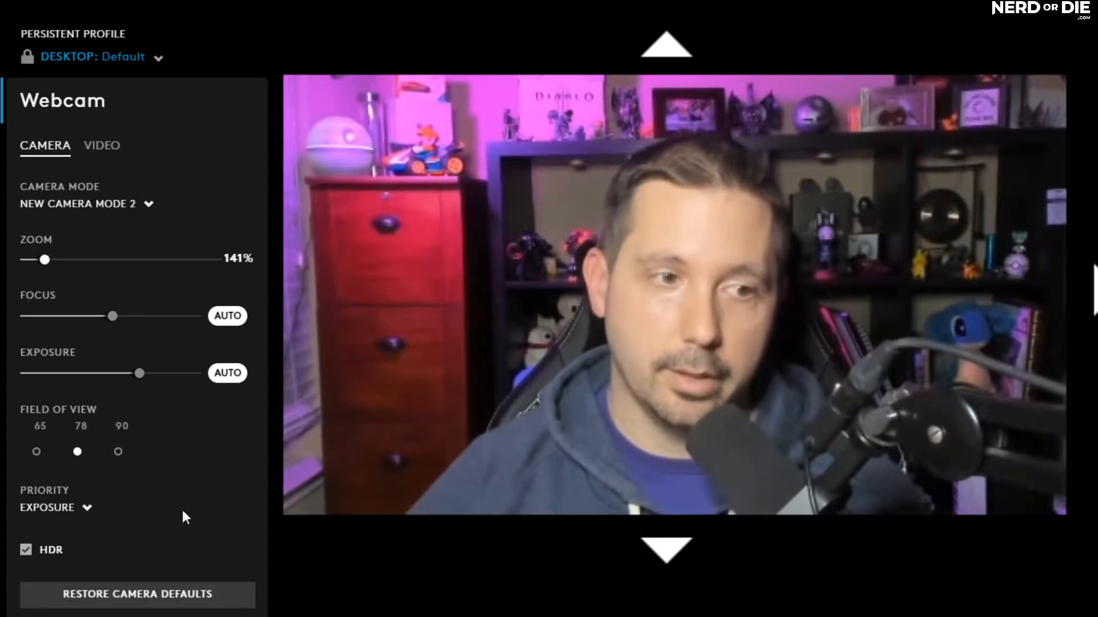
pyautogui.click(47, 551)
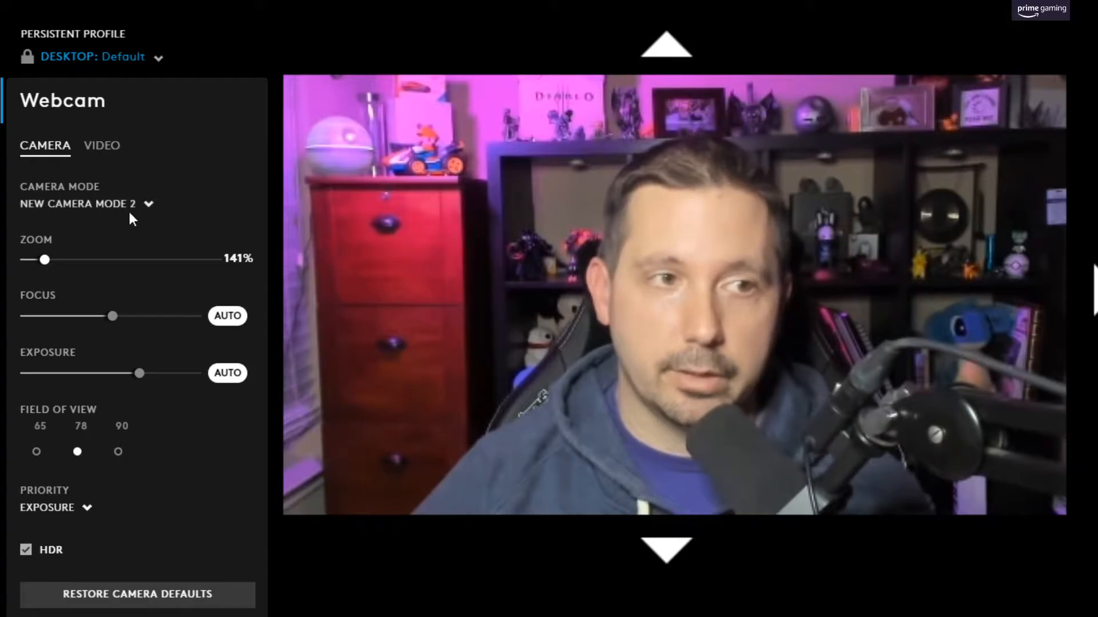
# Preview the built-in Video Call and Streaming camera modes
pyautogui.click(102, 205)
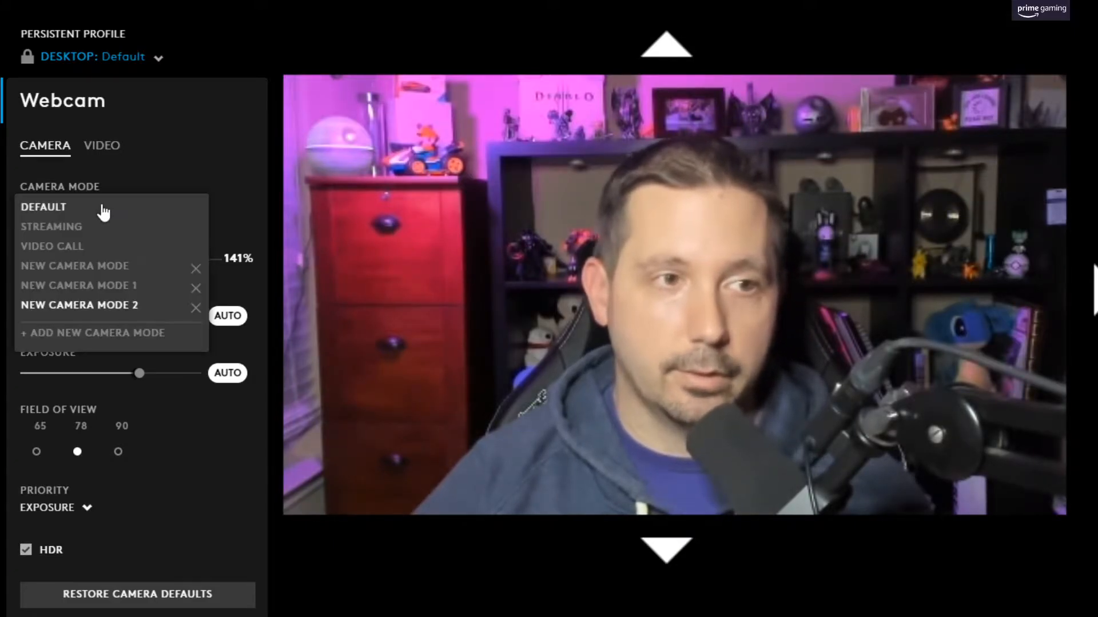
pyautogui.click(80, 247)
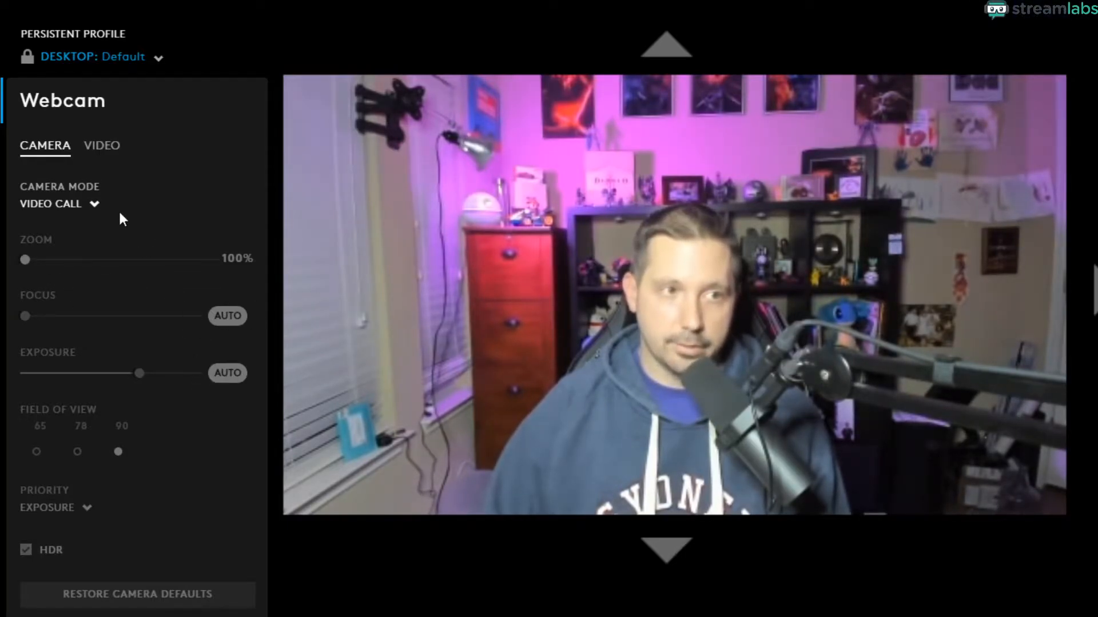
pyautogui.click(82, 208)
pyautogui.click(77, 228)
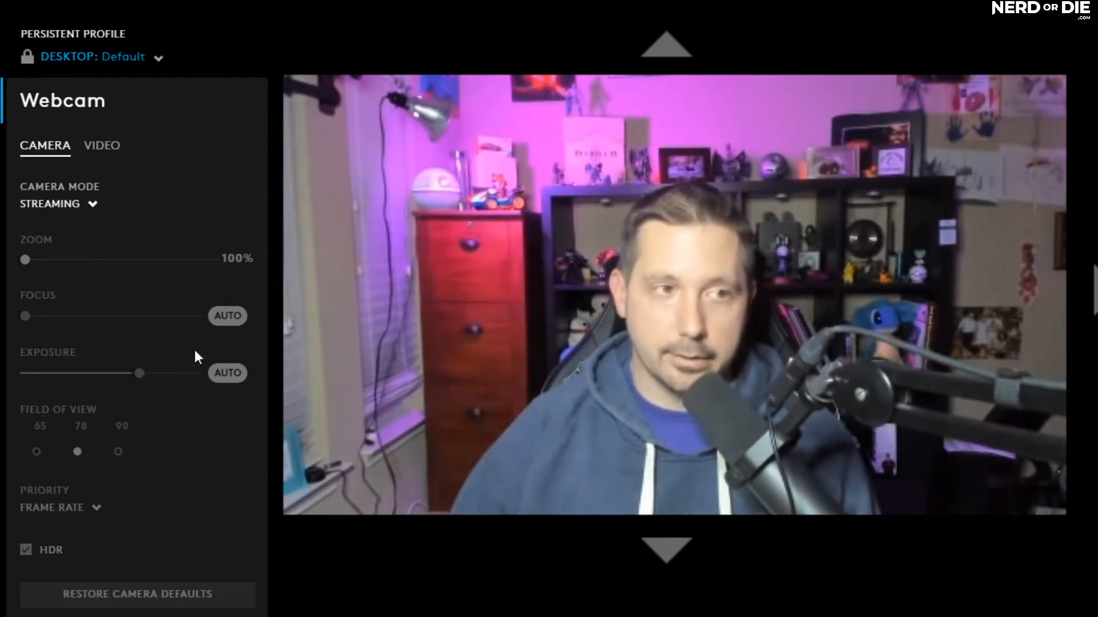
# Switch back to New Camera Mode 2 and set its zoom to 122%
pyautogui.click(68, 213)
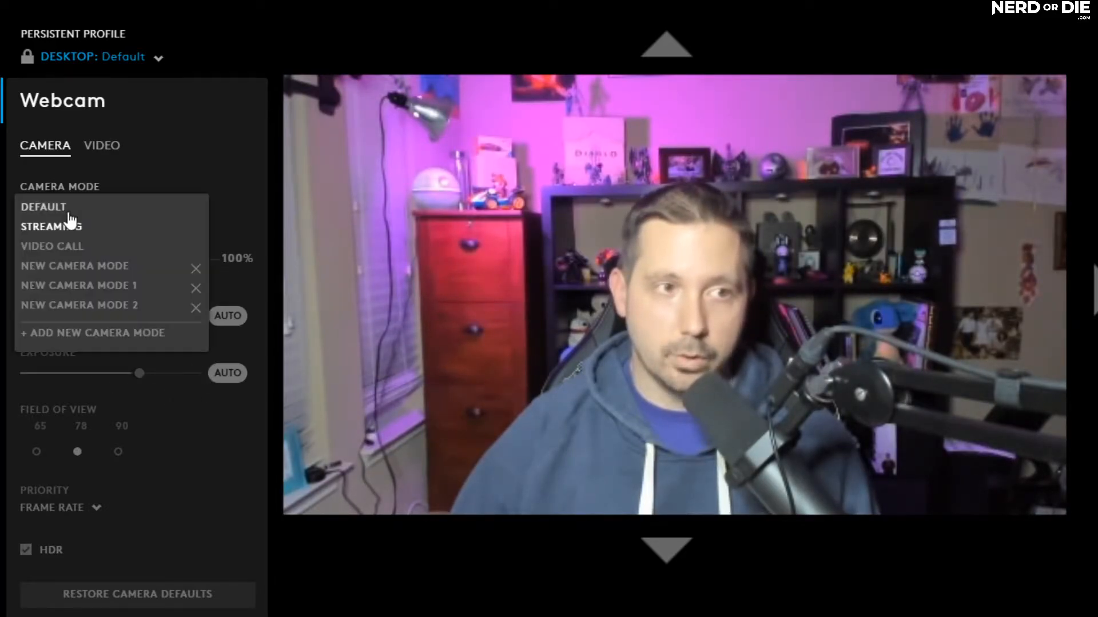
pyautogui.click(105, 307)
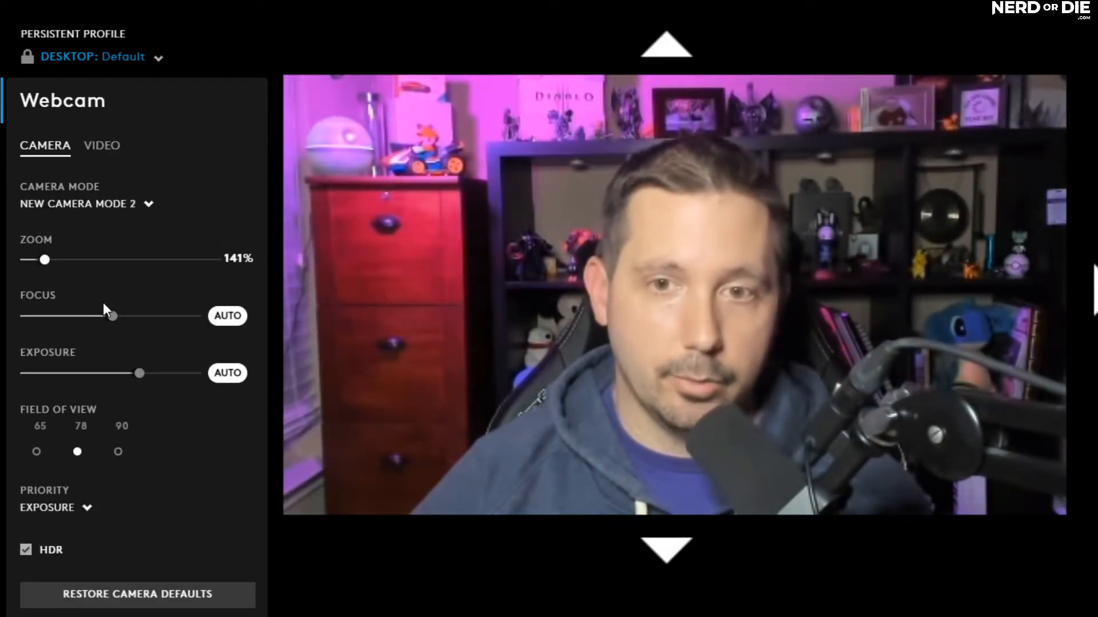
pyautogui.moveTo(45, 260); pyautogui.dragTo(35, 260)
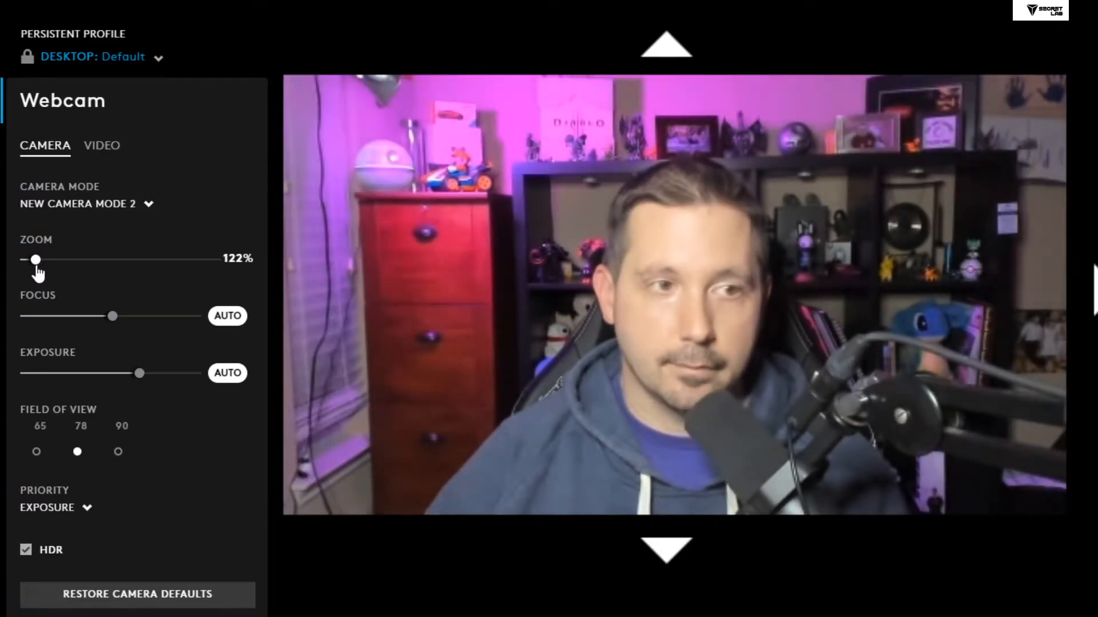
# Add a new video filter with brightness at 42% and contrast at 56%
pyautogui.click(106, 150)
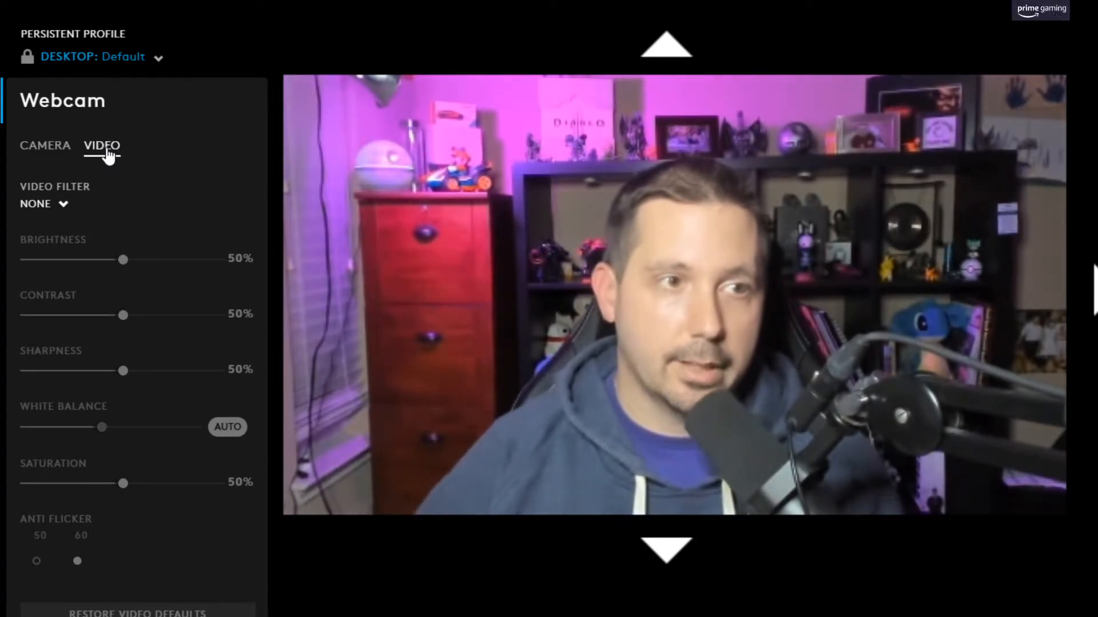
pyautogui.click(59, 205)
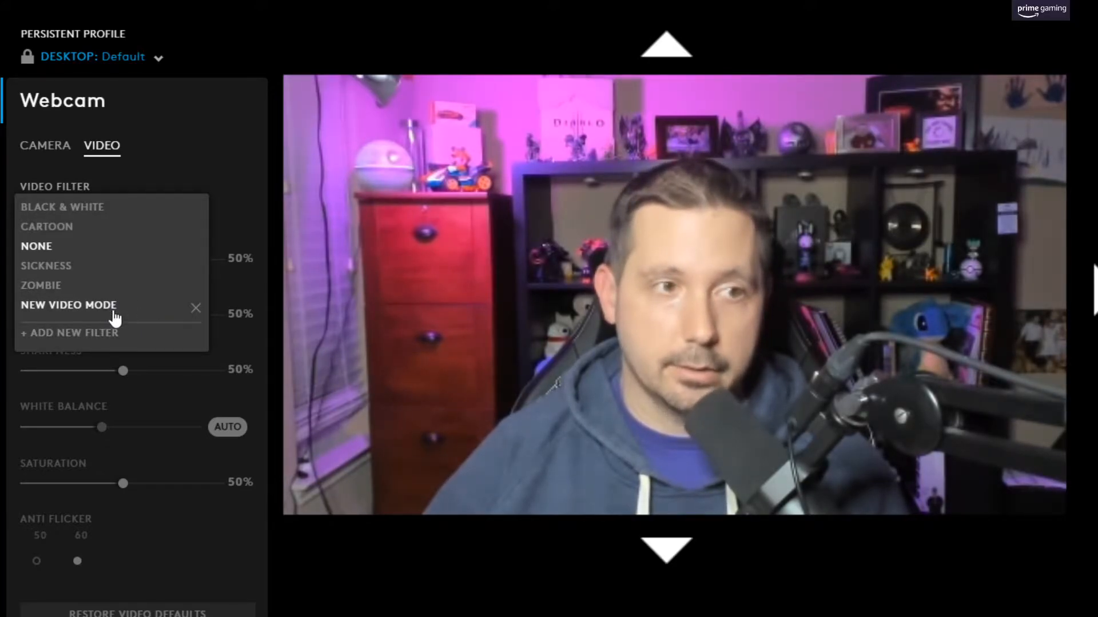
pyautogui.click(114, 332)
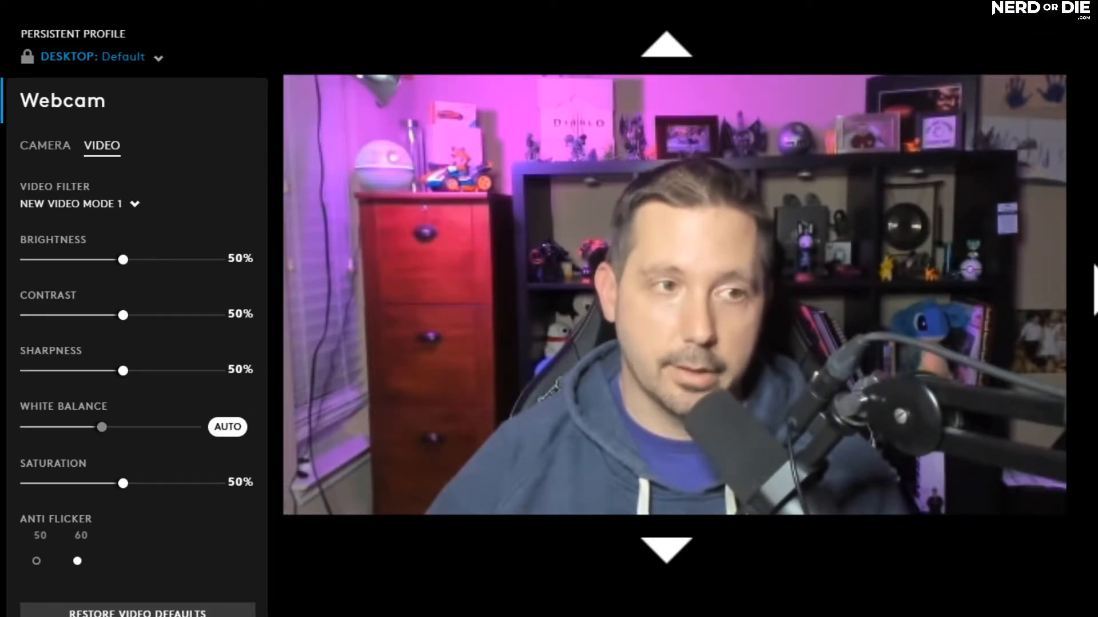
pyautogui.moveTo(122, 259); pyautogui.dragTo(108, 259)
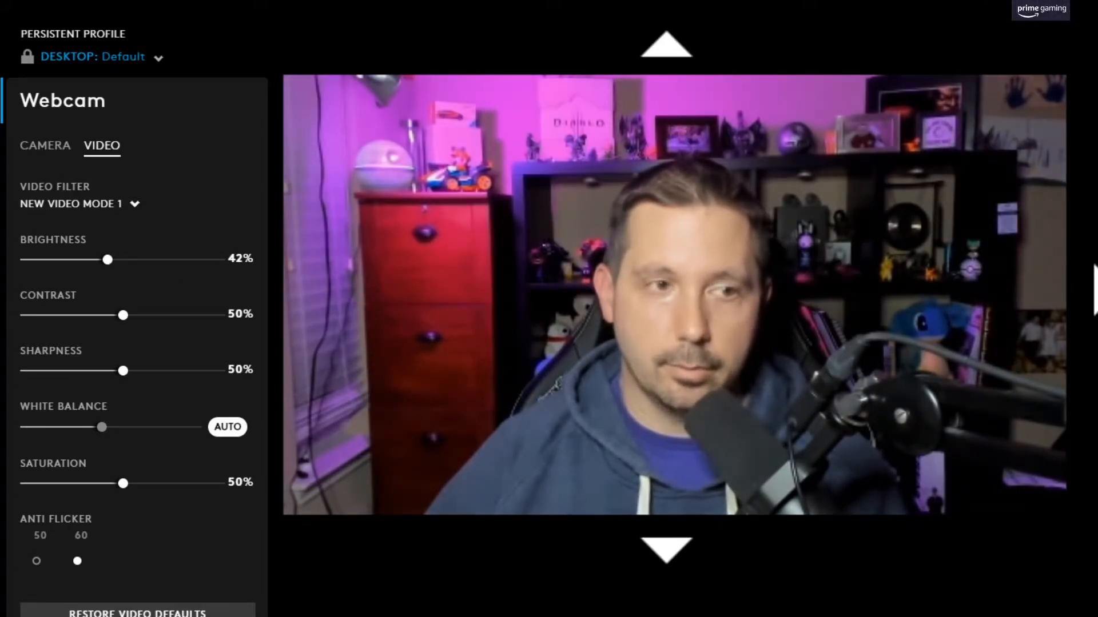
pyautogui.moveTo(123, 316); pyautogui.dragTo(135, 317)
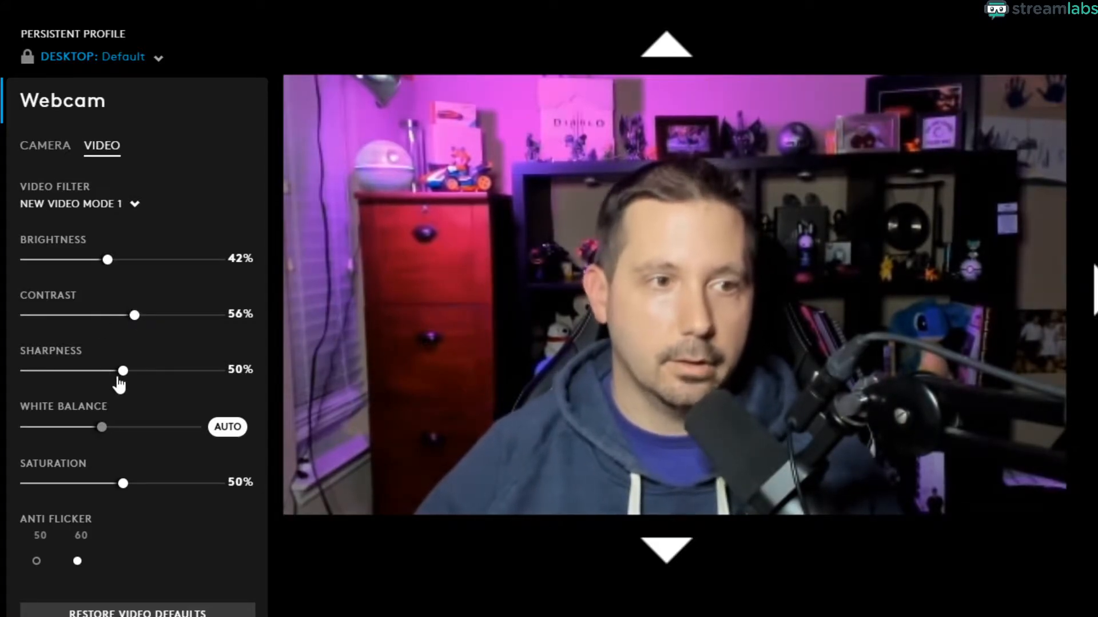
# Compare sharpness at 0%, 88% and 100%, and set the video filter's sharpness to 90%
pyautogui.moveTo(123, 371); pyautogui.dragTo(7, 382)
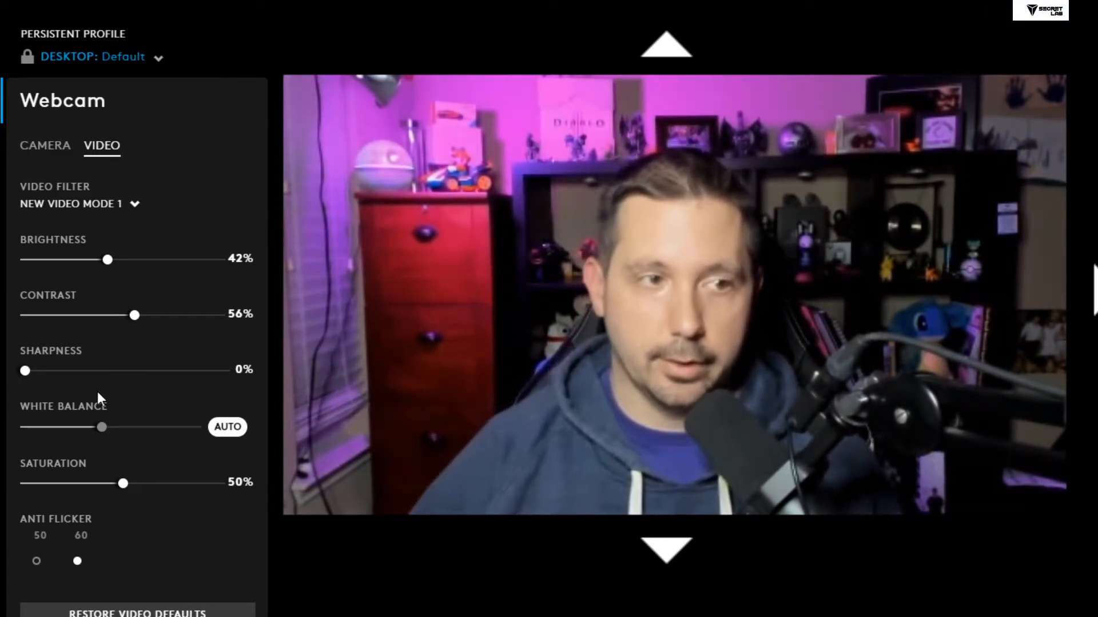
pyautogui.moveTo(26, 372); pyautogui.dragTo(205, 388)
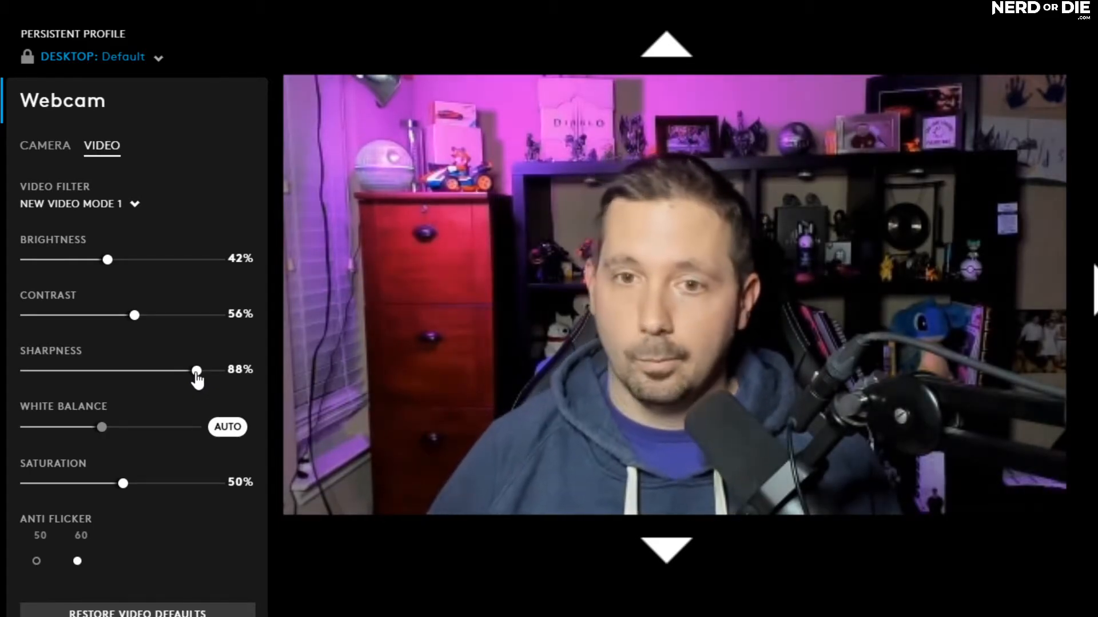
pyautogui.moveTo(196, 373); pyautogui.dragTo(242, 377)
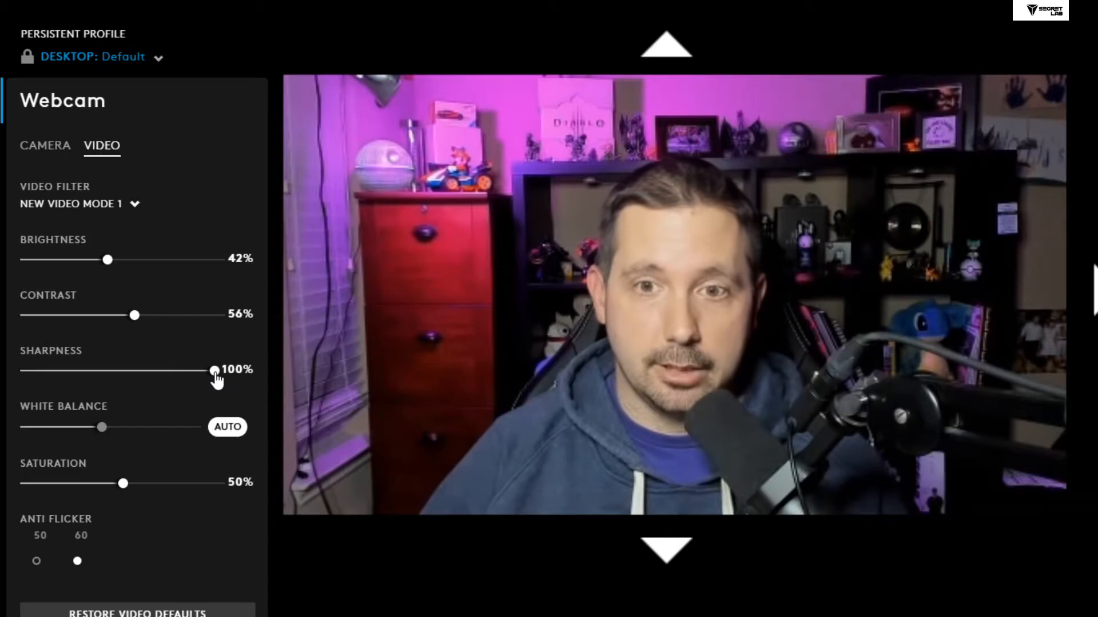
pyautogui.moveTo(215, 371); pyautogui.dragTo(204, 385)
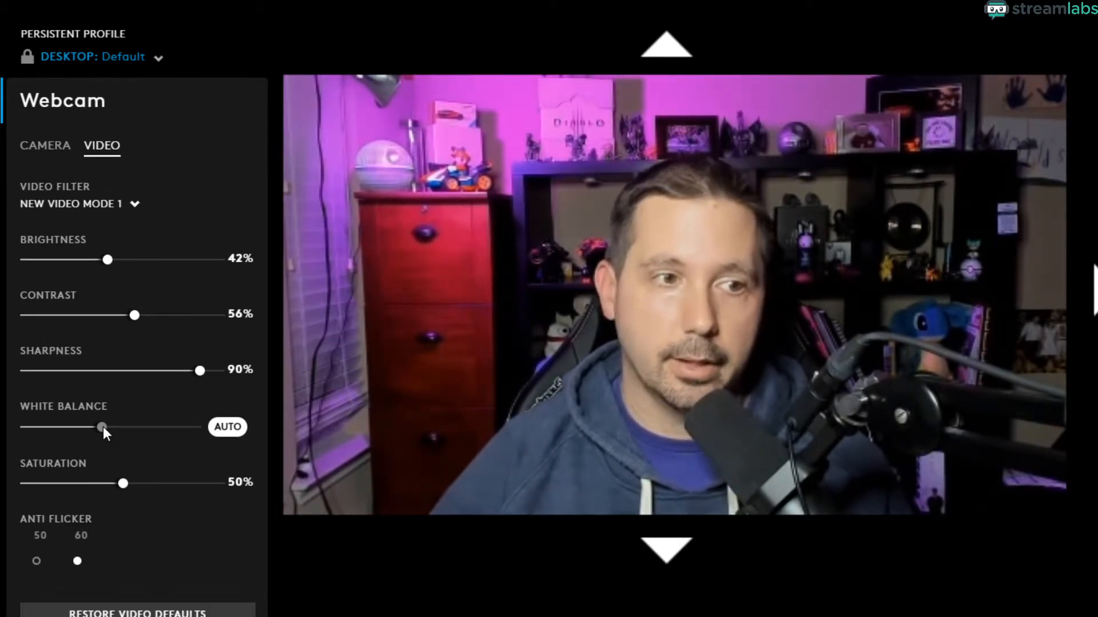
# Turn off automatic white balance, compare it with the automatic setting, and shift the manual white balance to a warmer tone
pyautogui.click(230, 428)
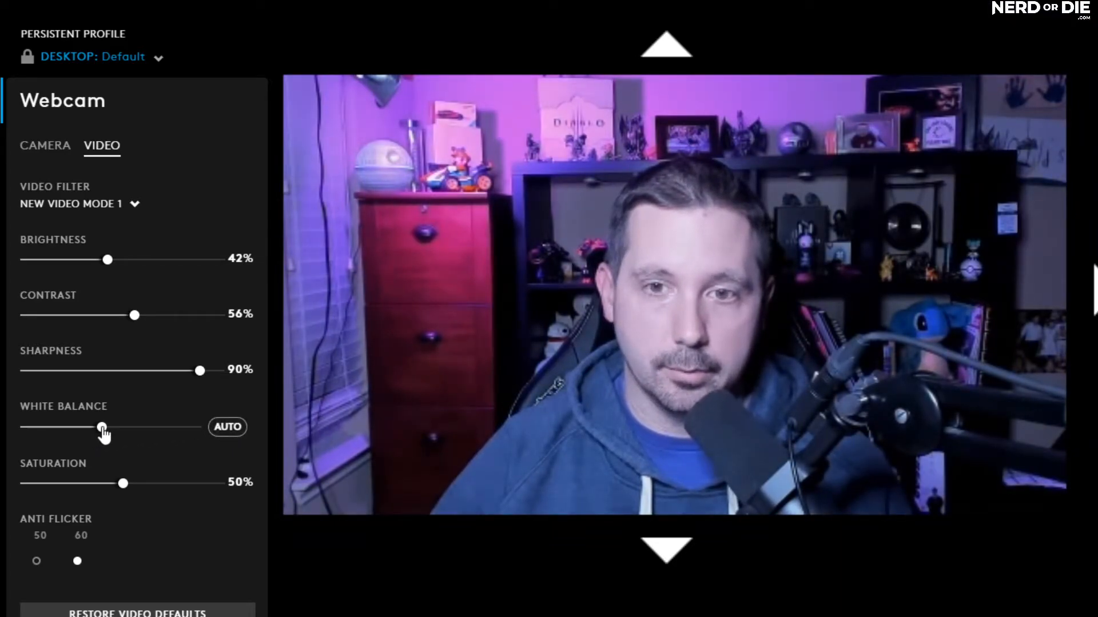
pyautogui.moveTo(103, 431); pyautogui.dragTo(127, 432)
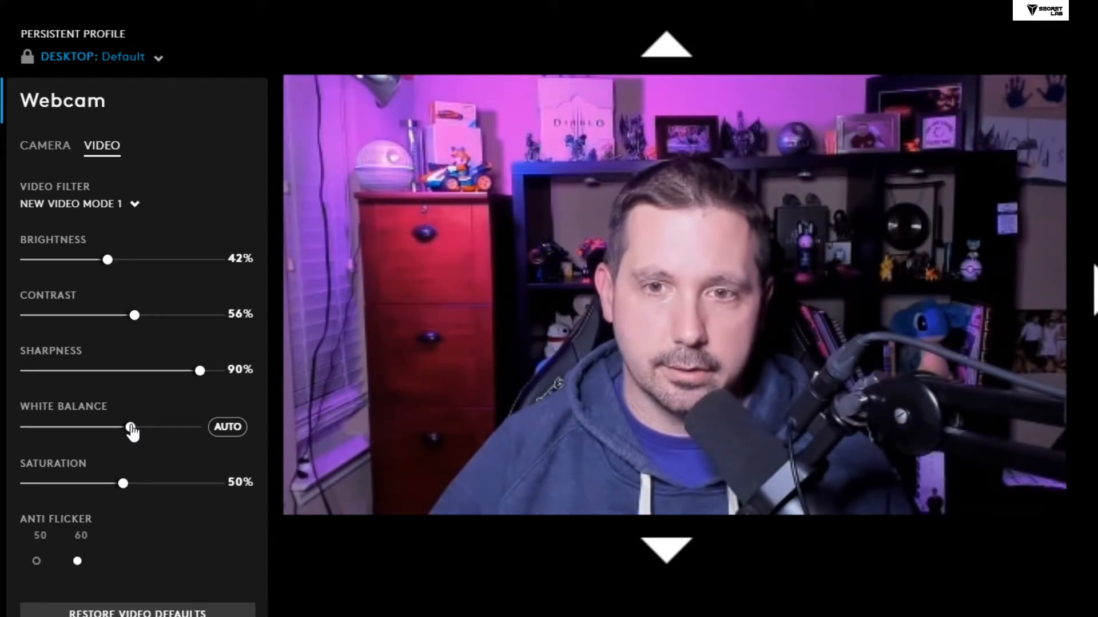
pyautogui.click(221, 436)
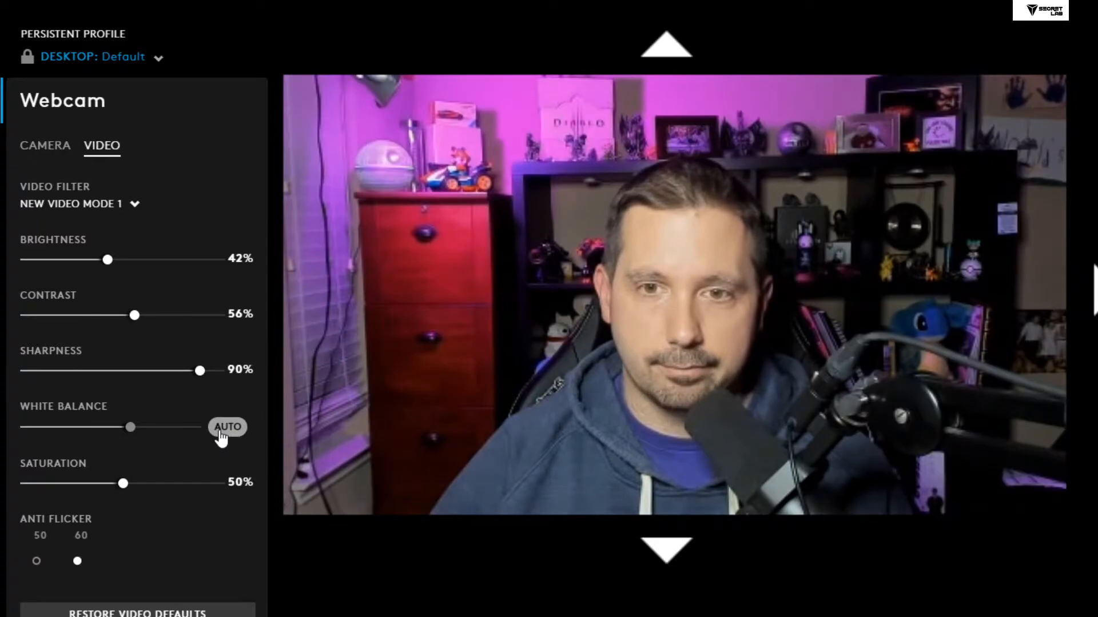
pyautogui.click(216, 437)
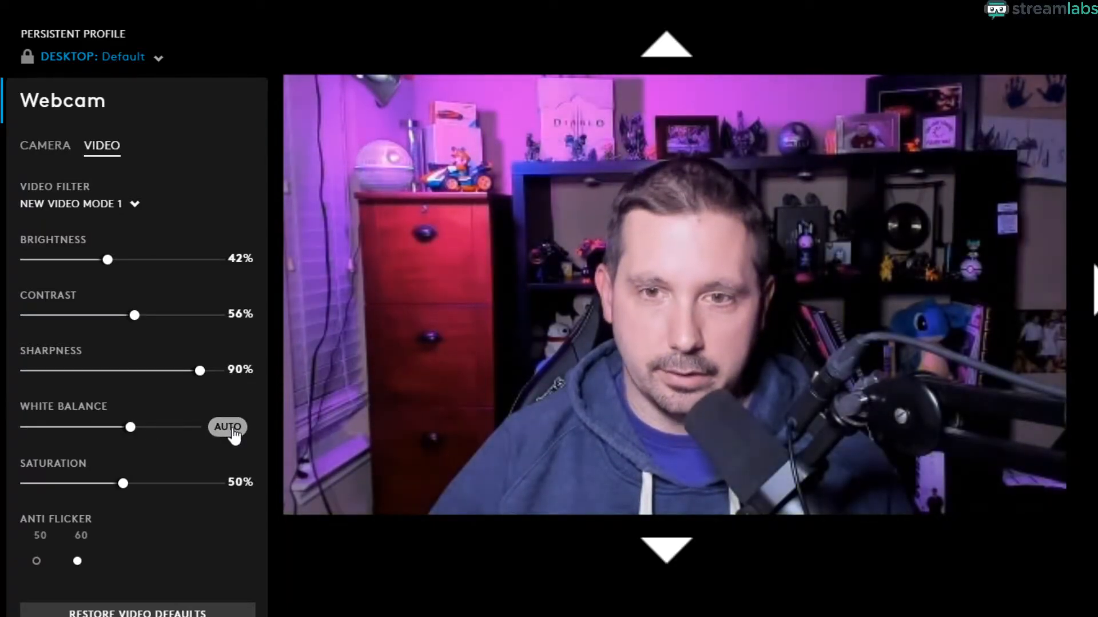
pyautogui.moveTo(135, 434); pyautogui.dragTo(148, 436)
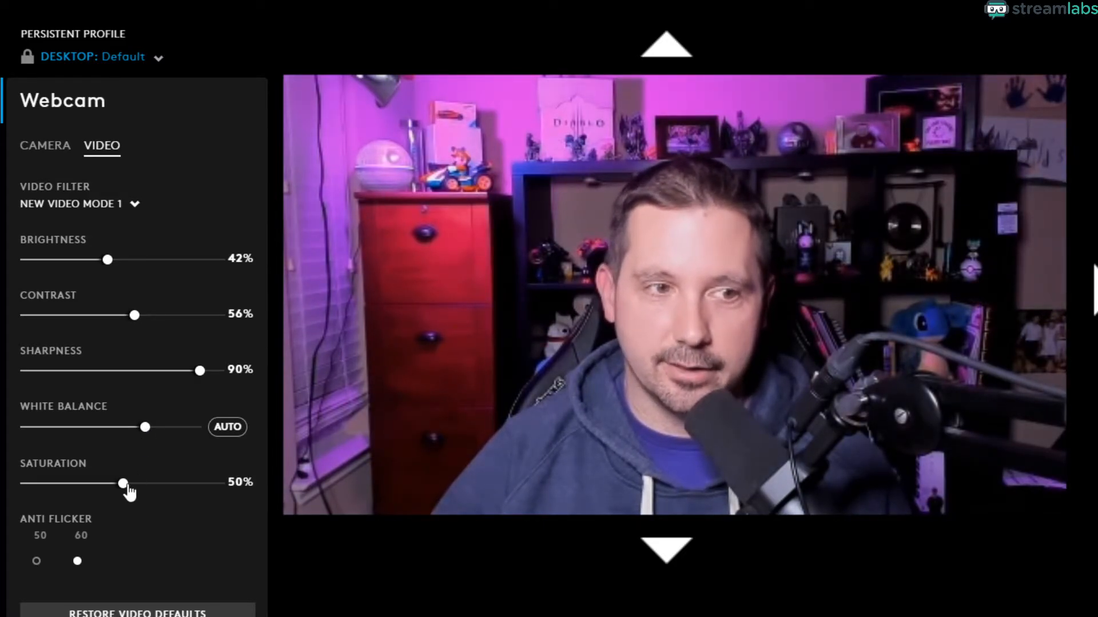
# Compare saturation at 51% and 42%, and set the video filter's saturation to 45%
pyautogui.moveTo(123, 486)
pyautogui.mouseDown()
pyautogui.moveTo(137, 486)
pyautogui.moveTo(127, 491)
pyautogui.mouseUp()
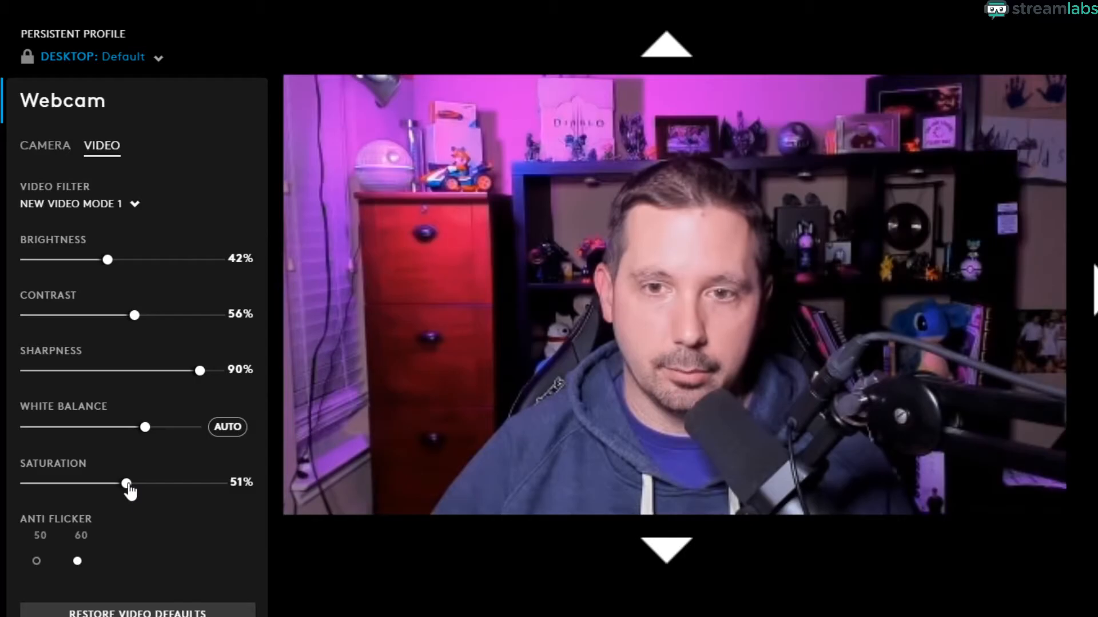
pyautogui.moveTo(127, 489); pyautogui.dragTo(108, 492)
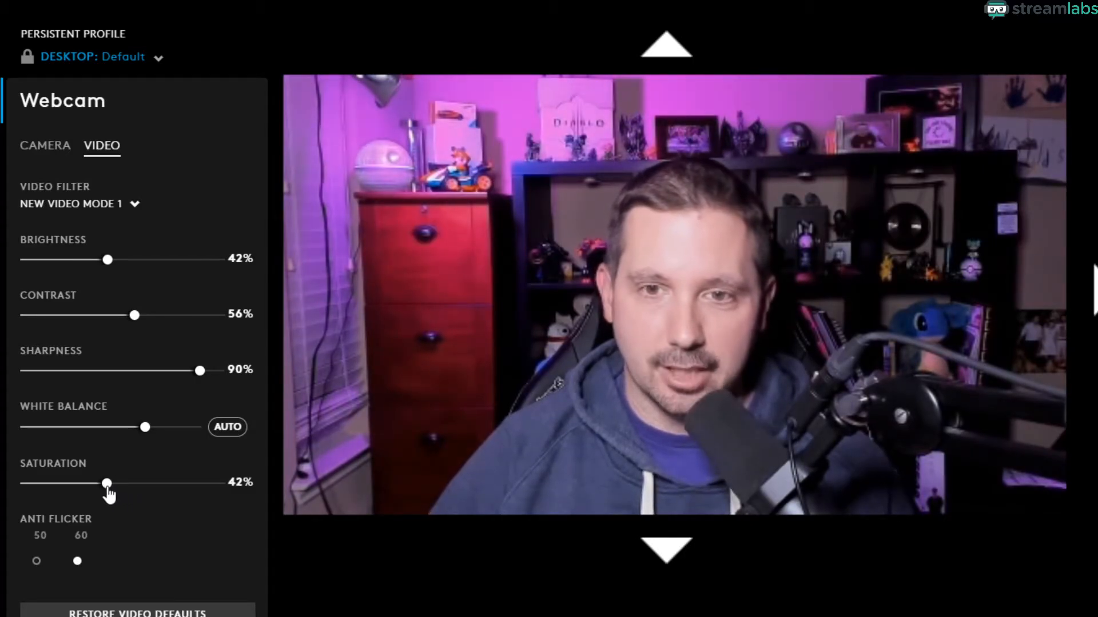
pyautogui.moveTo(107, 484); pyautogui.dragTo(114, 483)
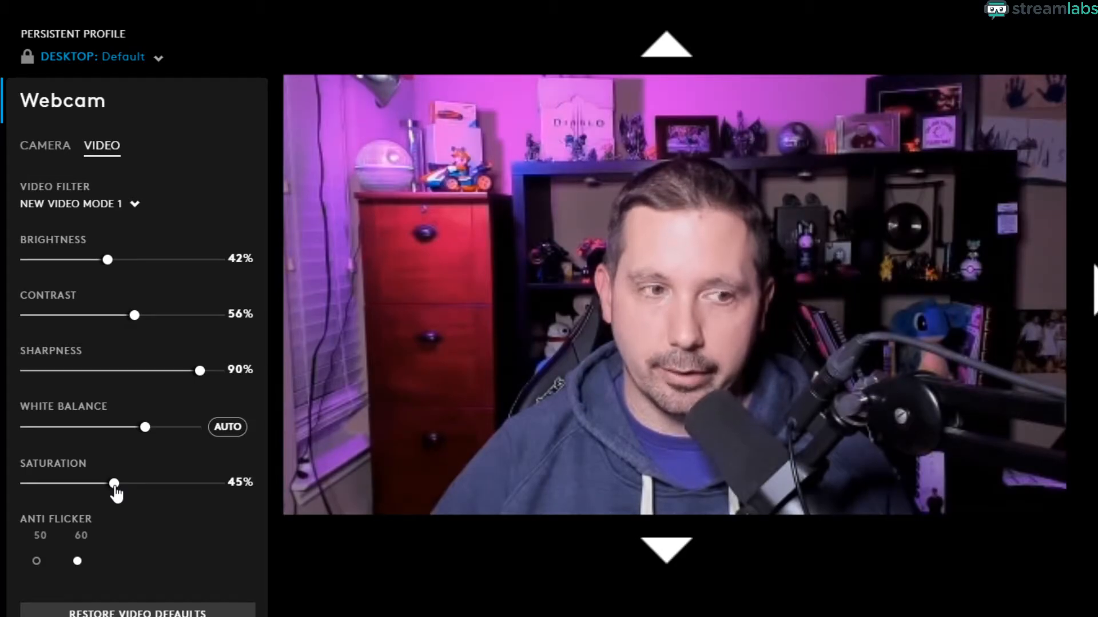
pyautogui.click(36, 561)
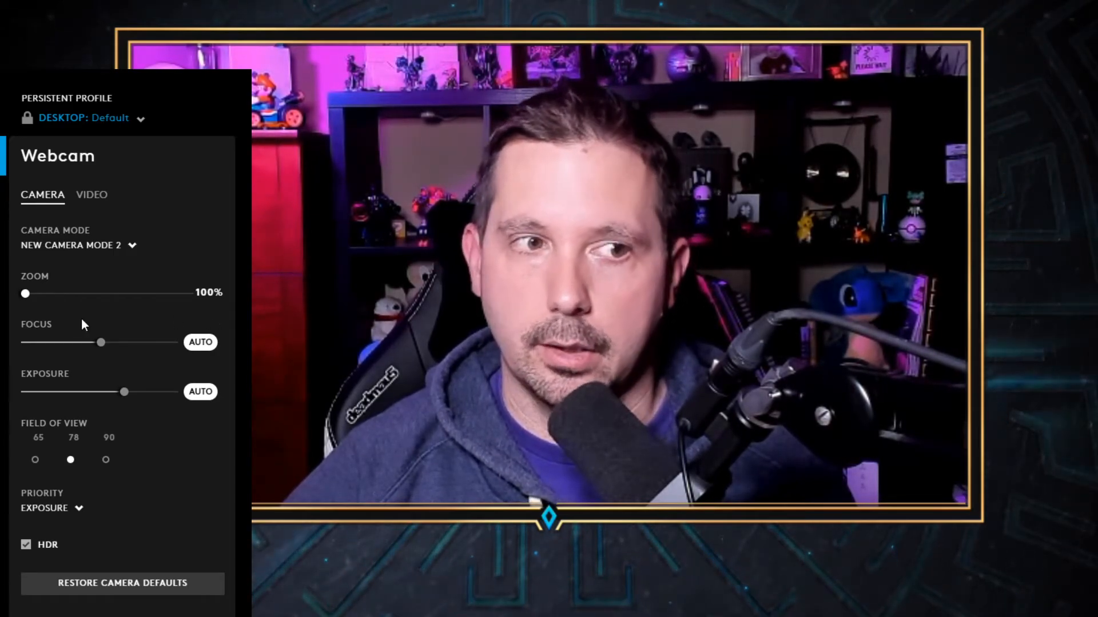
# Set the camera zoom to 105% and compare the 90 field of view with 78, keeping 78
pyautogui.moveTo(26, 293); pyautogui.dragTo(40, 294)
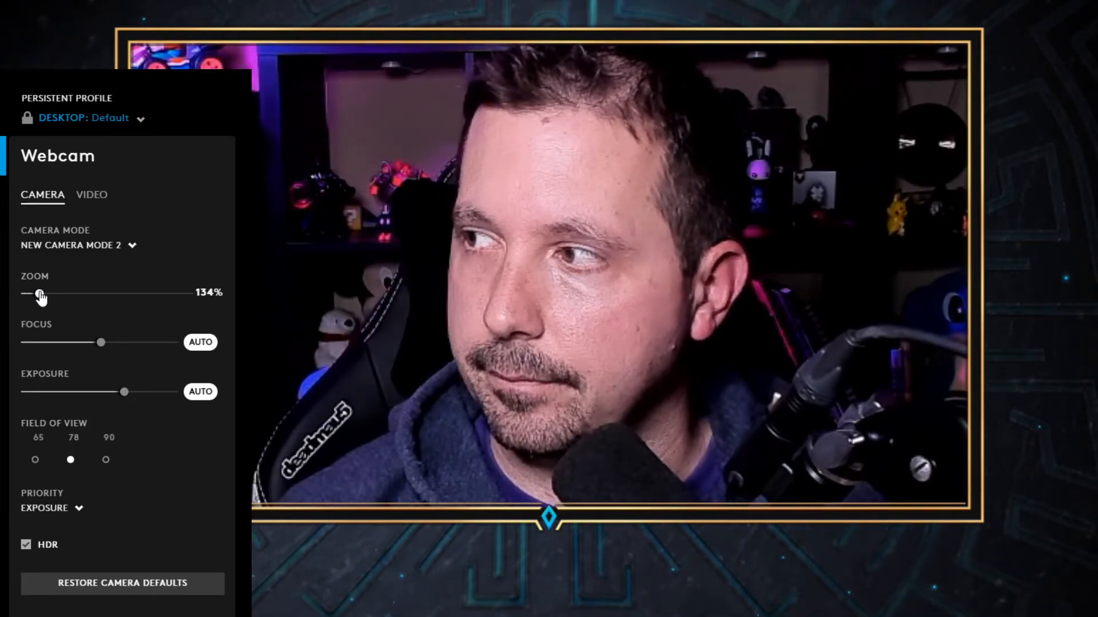
pyautogui.moveTo(39, 294); pyautogui.dragTo(28, 293)
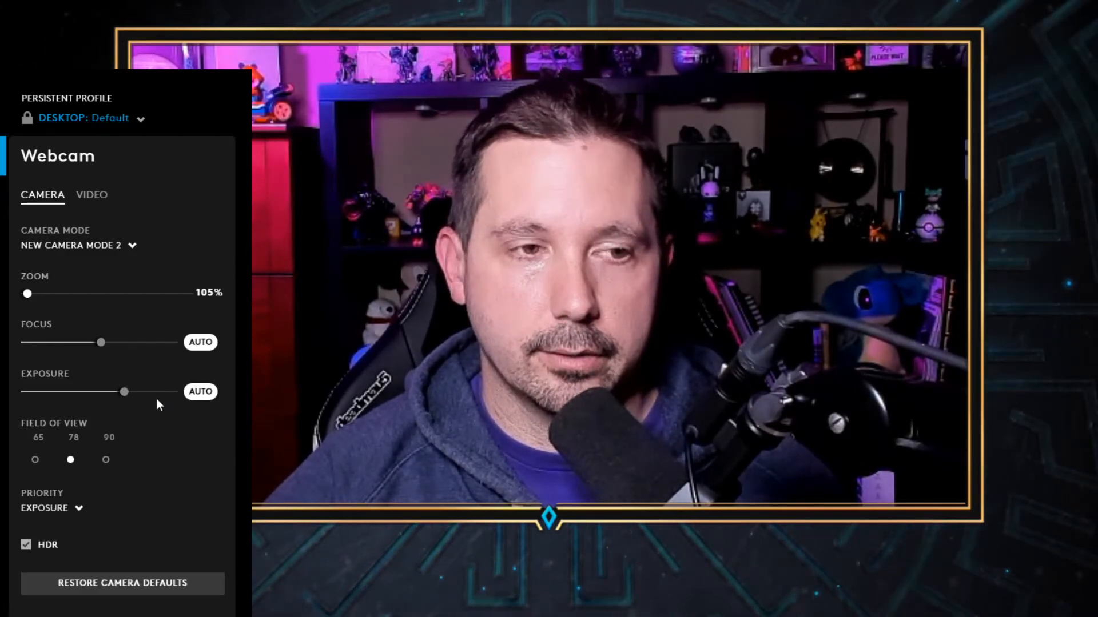
pyautogui.click(106, 460)
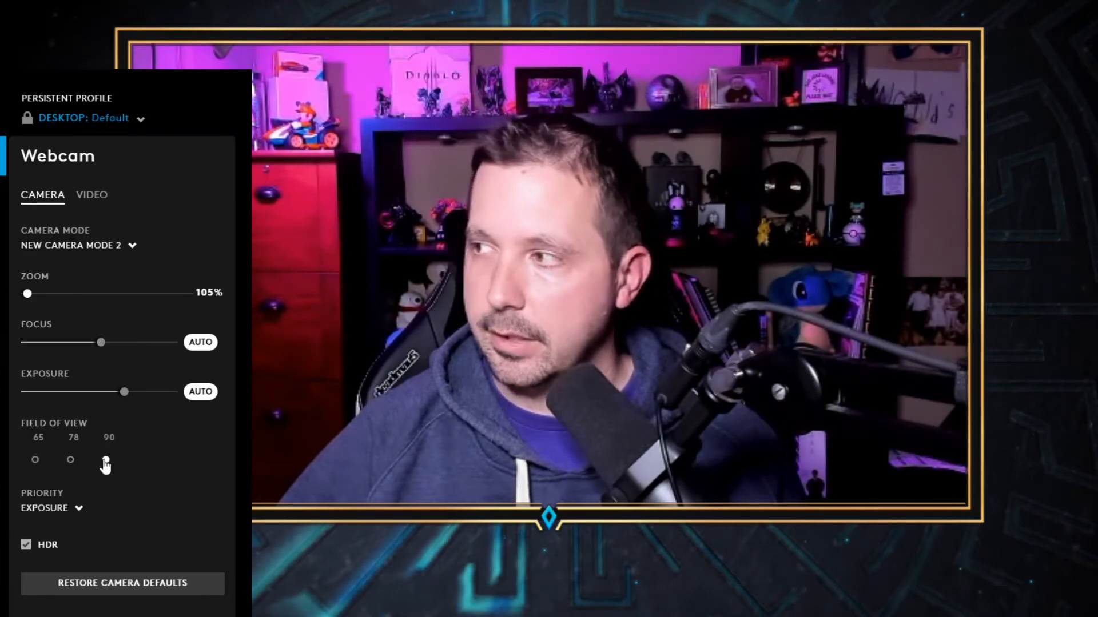
pyautogui.click(70, 460)
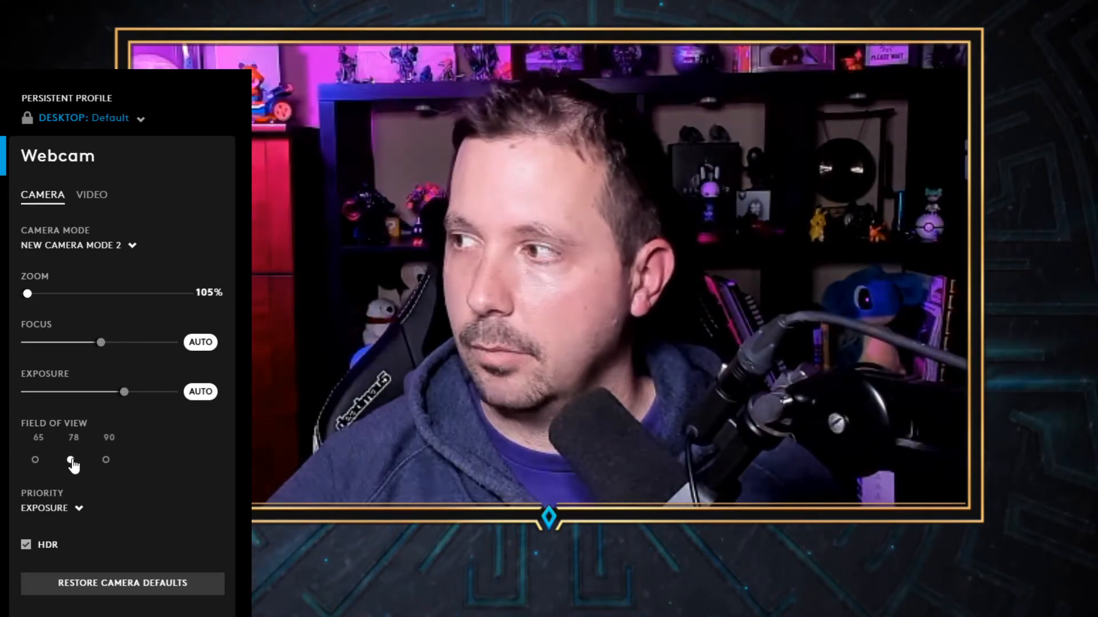
# Set the video filter's brightness to 40% and its contrast to 55%, trying contrast at 64% and 15%
pyautogui.click(92, 195)
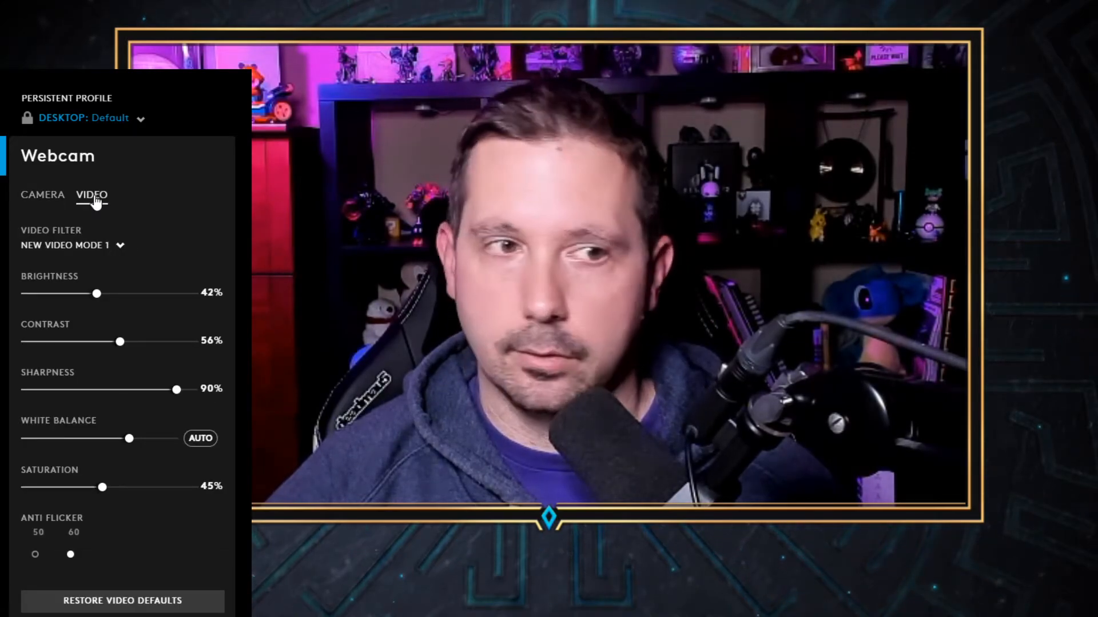
pyautogui.moveTo(95, 295); pyautogui.dragTo(101, 300)
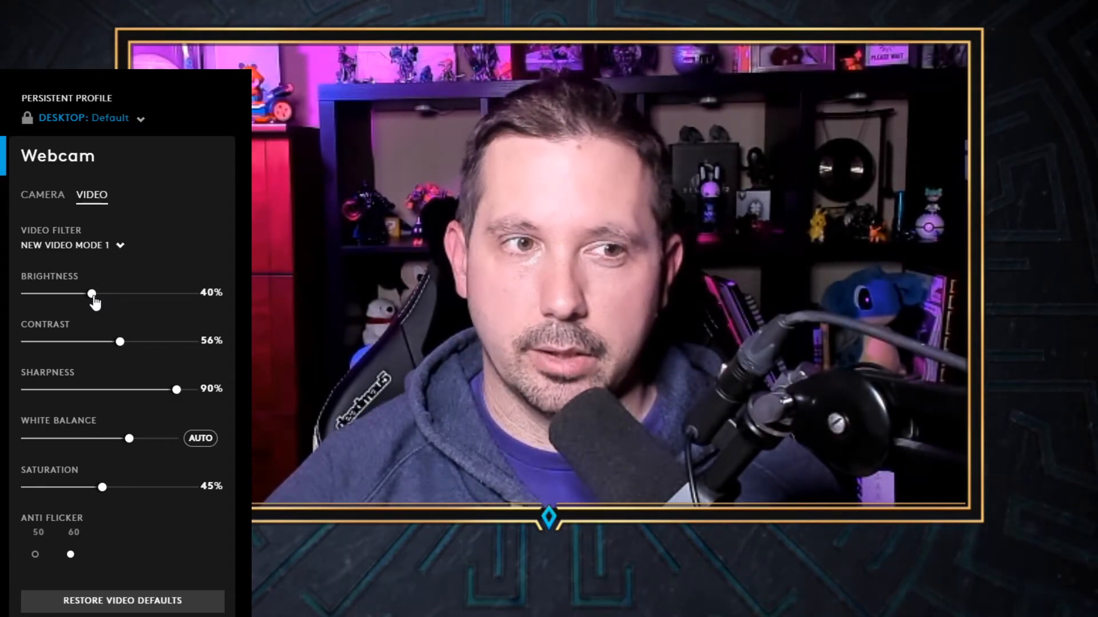
pyautogui.moveTo(79, 306); pyautogui.dragTo(89, 301)
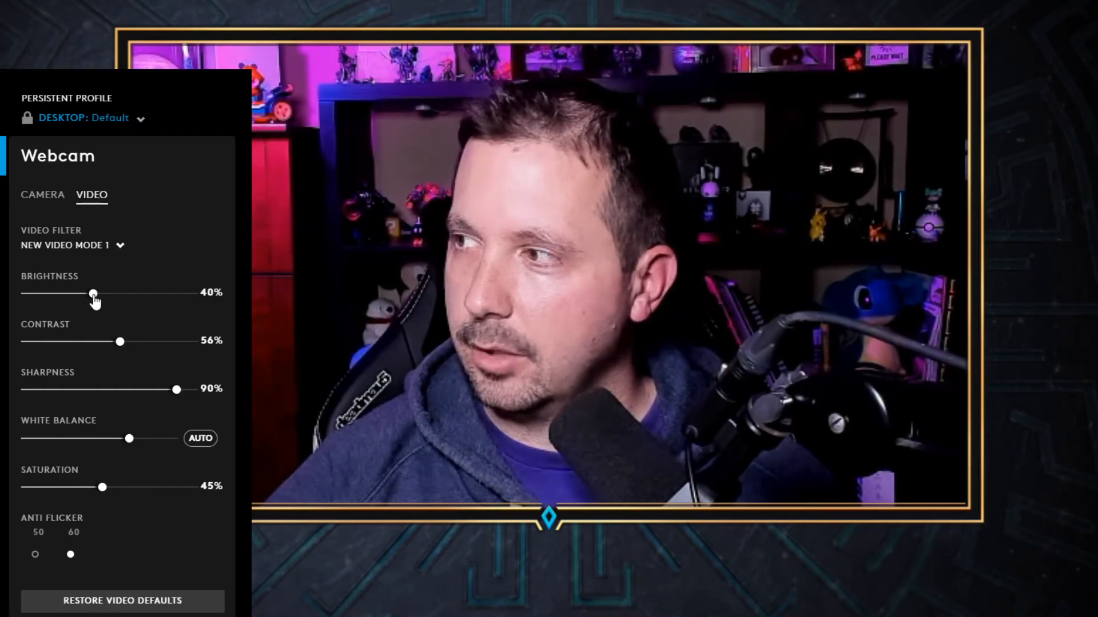
pyautogui.moveTo(120, 342); pyautogui.dragTo(135, 343)
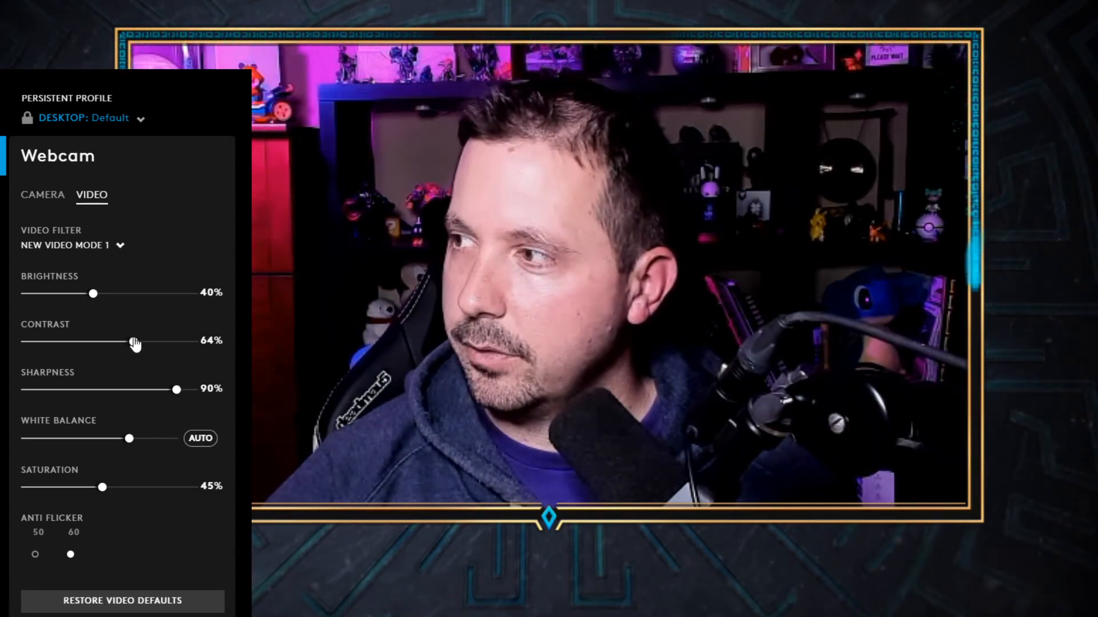
pyautogui.moveTo(135, 343); pyautogui.dragTo(122, 351)
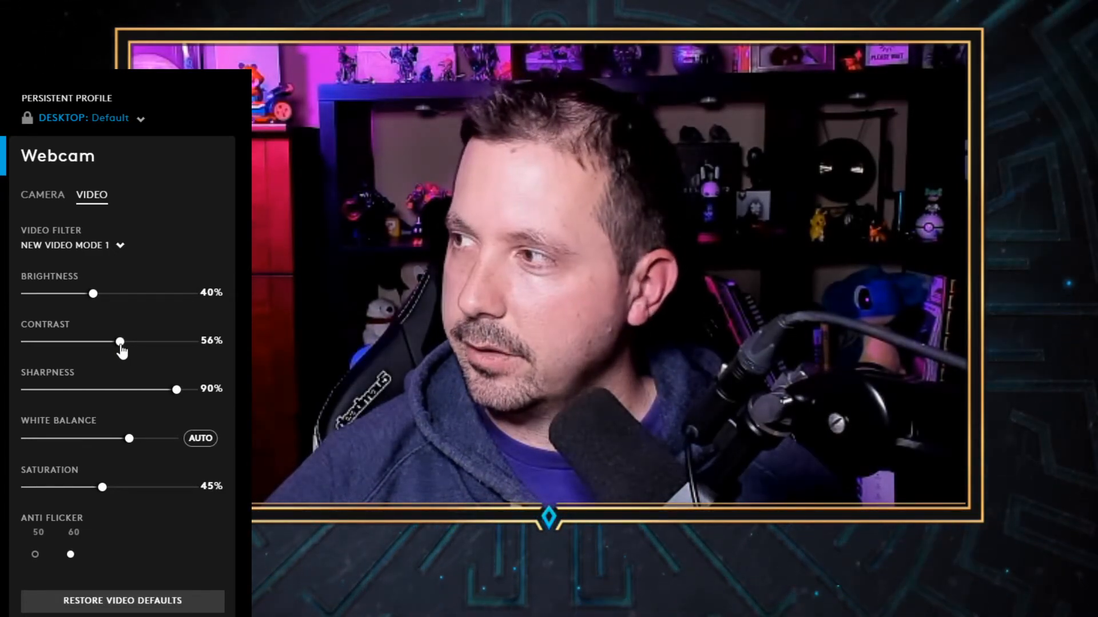
pyautogui.moveTo(122, 350); pyautogui.dragTo(54, 351)
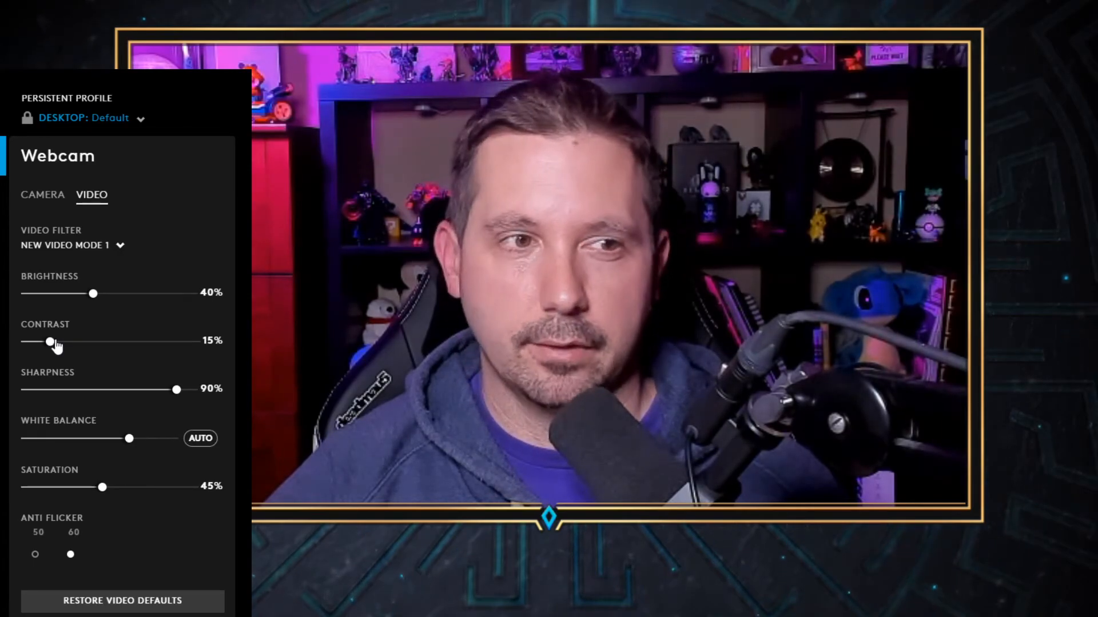
pyautogui.moveTo(53, 350); pyautogui.dragTo(115, 346)
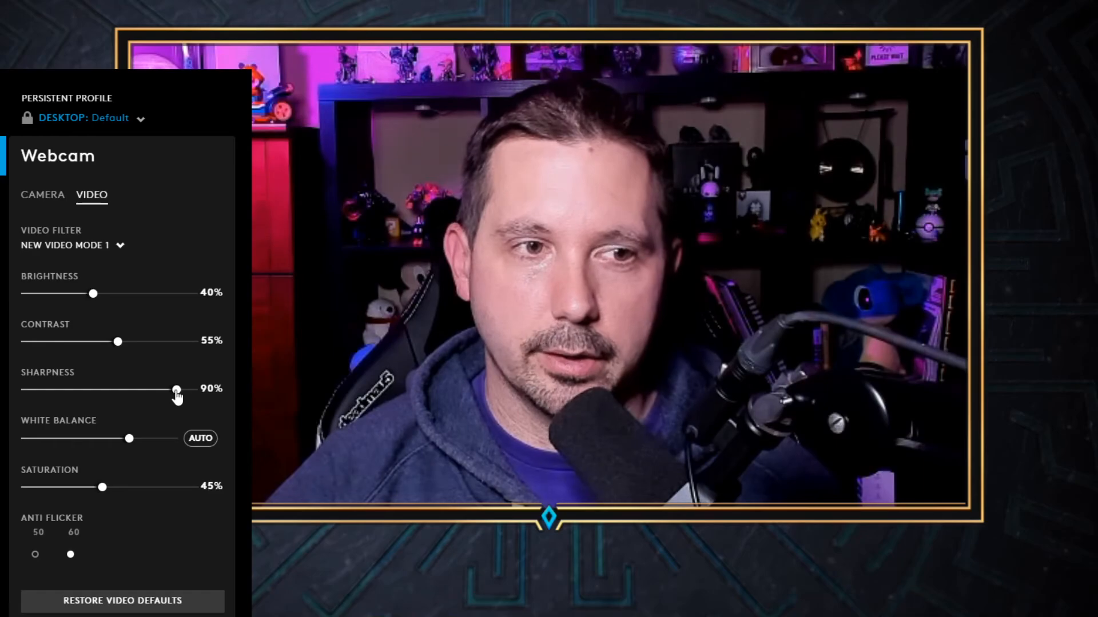
# Compare sharpness at 50%, 70% and 100%, and set the video filter's sharpness to 80%
pyautogui.moveTo(174, 397); pyautogui.dragTo(113, 396)
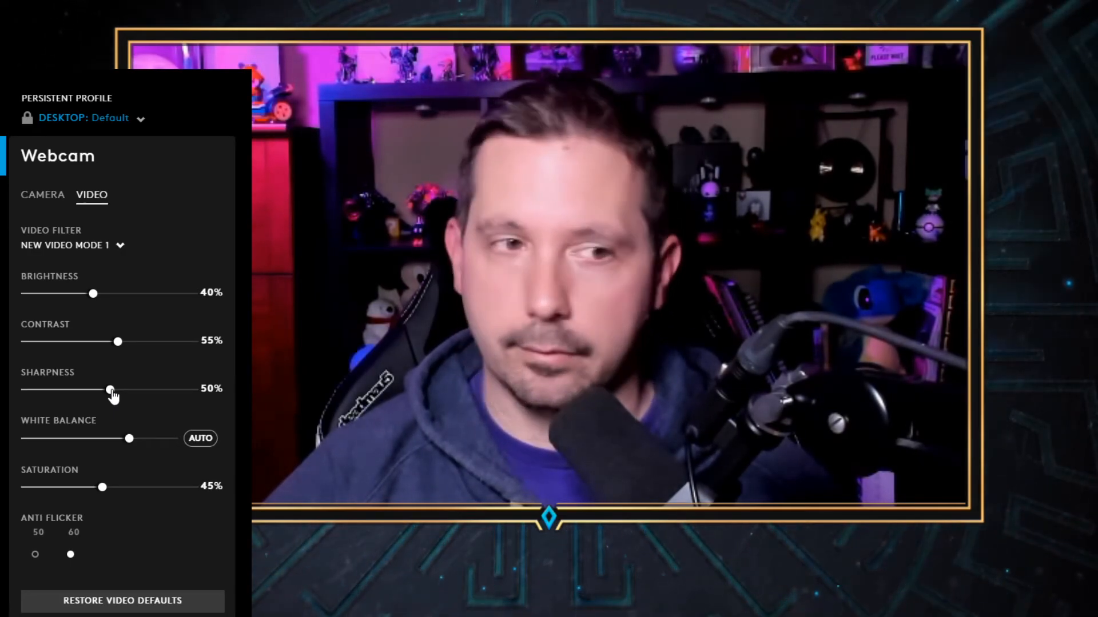
pyautogui.moveTo(131, 393); pyautogui.dragTo(143, 392)
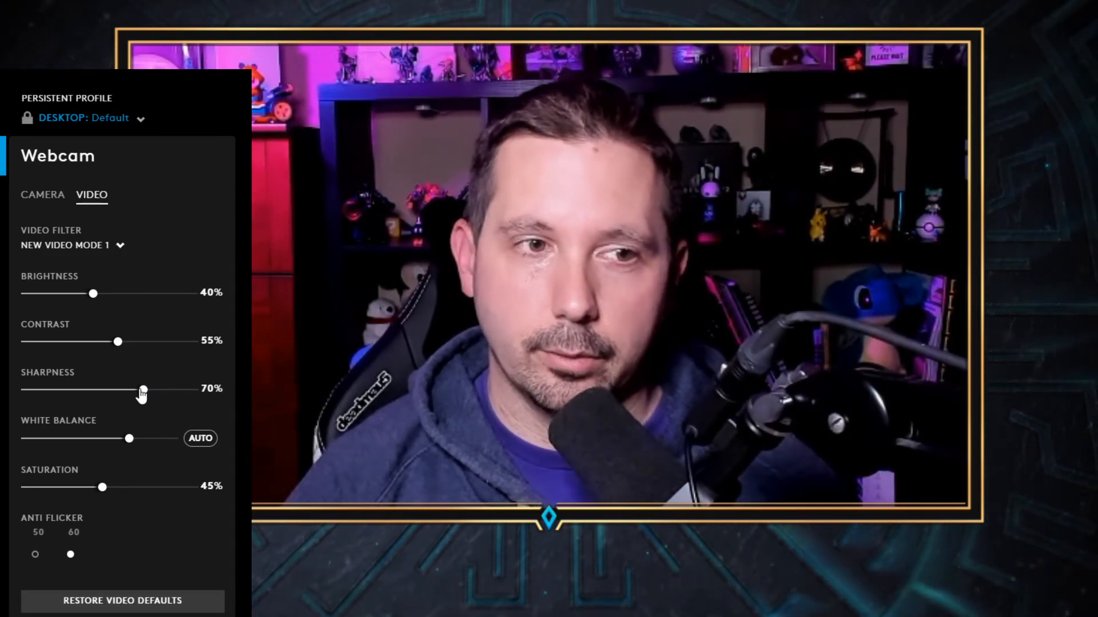
pyautogui.moveTo(141, 390); pyautogui.dragTo(152, 390)
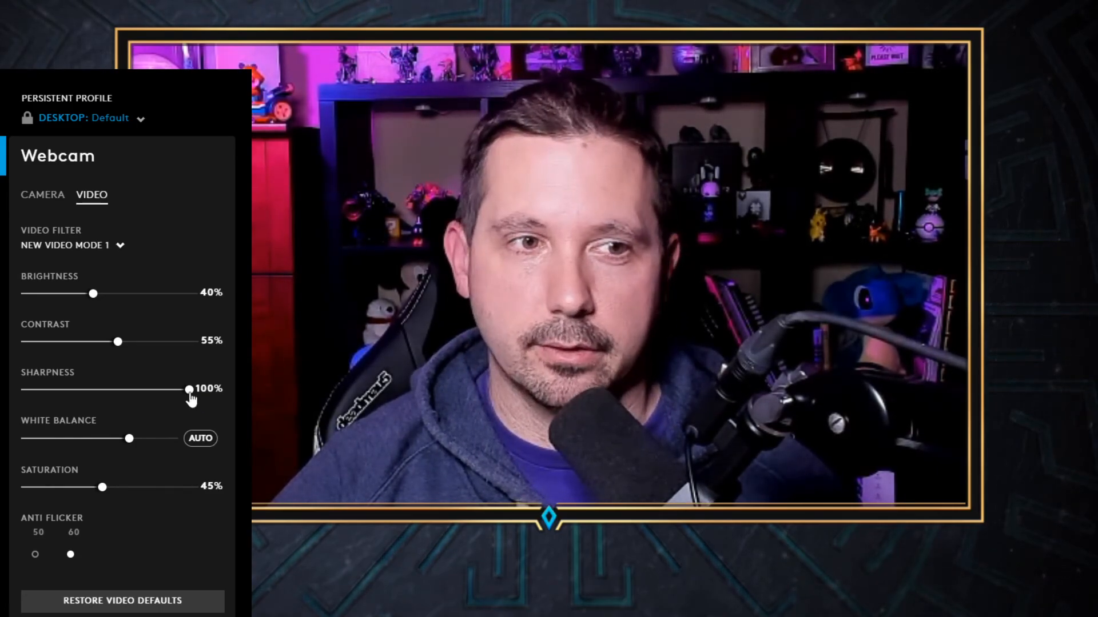
pyautogui.moveTo(190, 391); pyautogui.dragTo(163, 400)
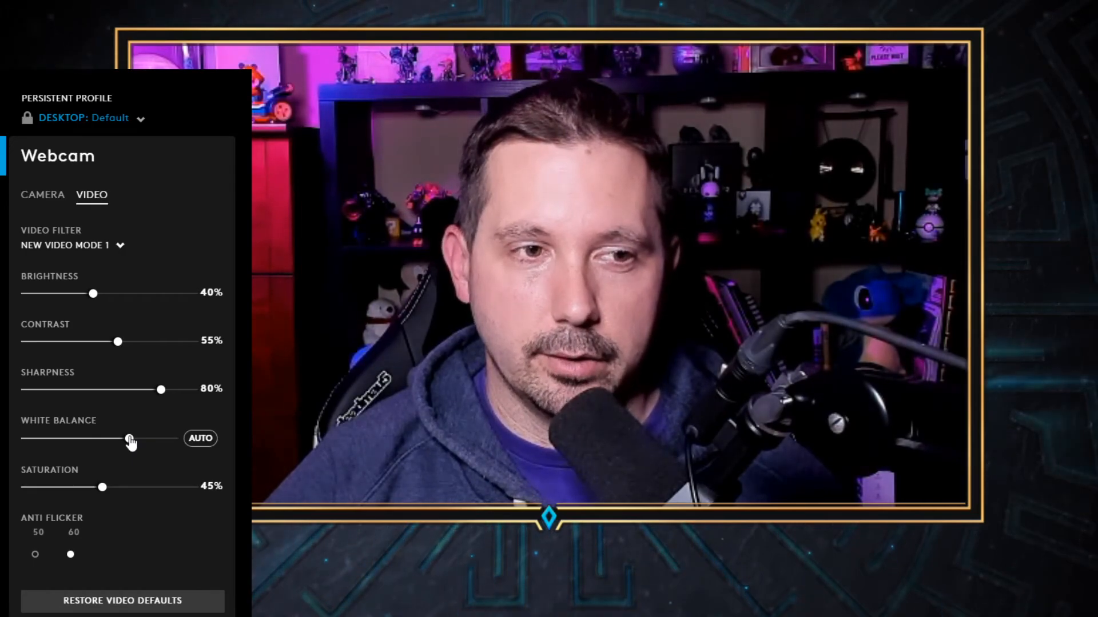
# Compare cooler and warmer manual white balance settings, and fine-tune the white balance to a slightly warmer tone than before
pyautogui.moveTo(131, 441); pyautogui.dragTo(147, 442)
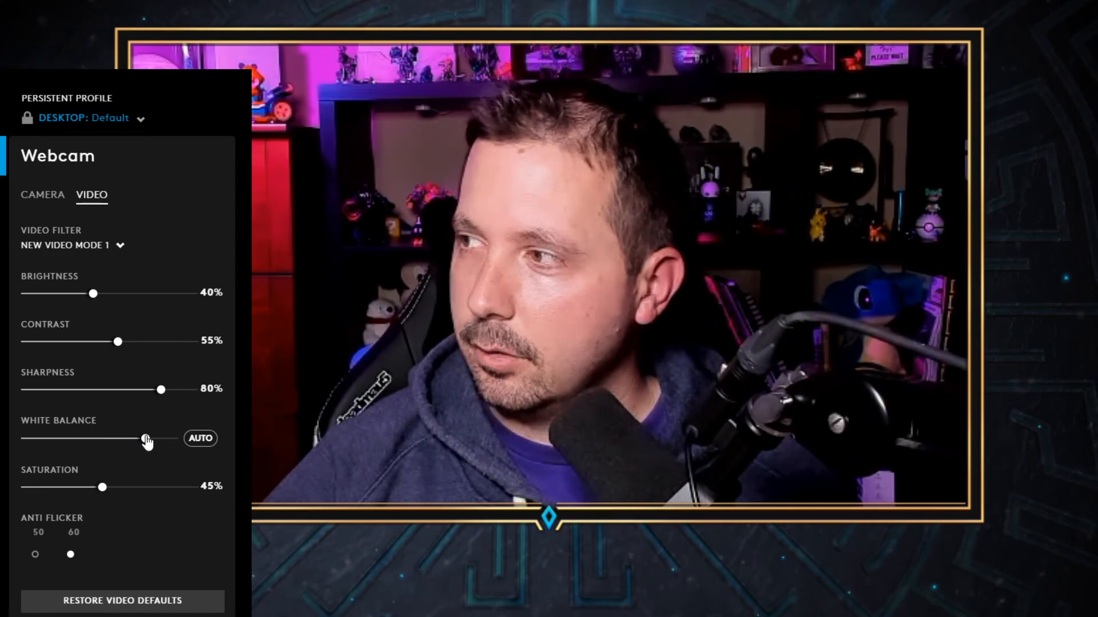
pyautogui.moveTo(147, 441); pyautogui.dragTo(138, 449)
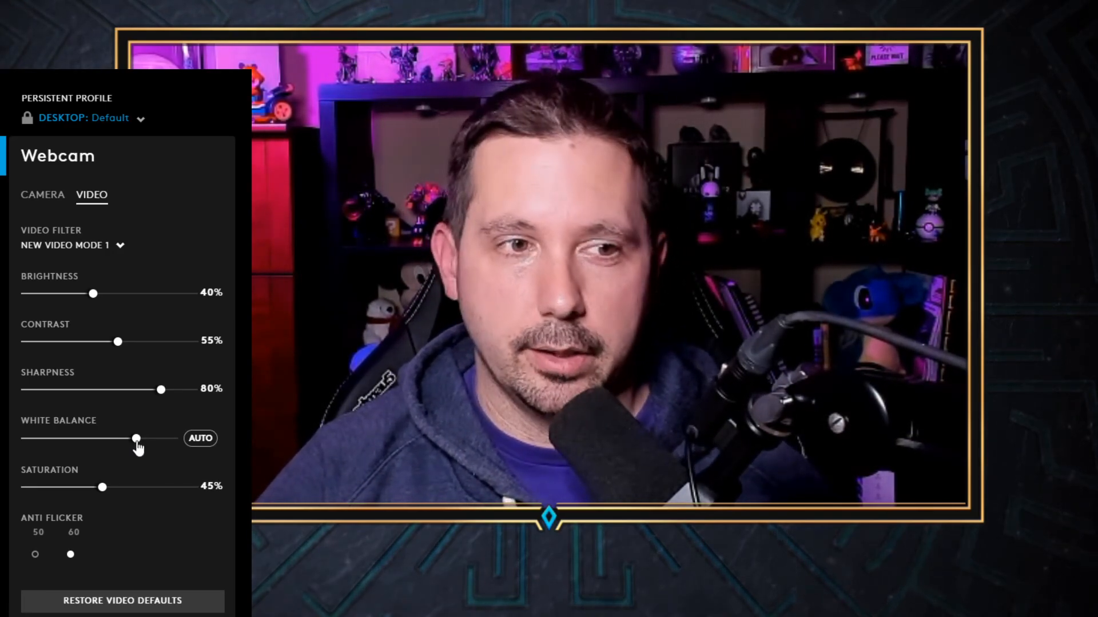
pyautogui.moveTo(132, 449); pyautogui.dragTo(113, 448)
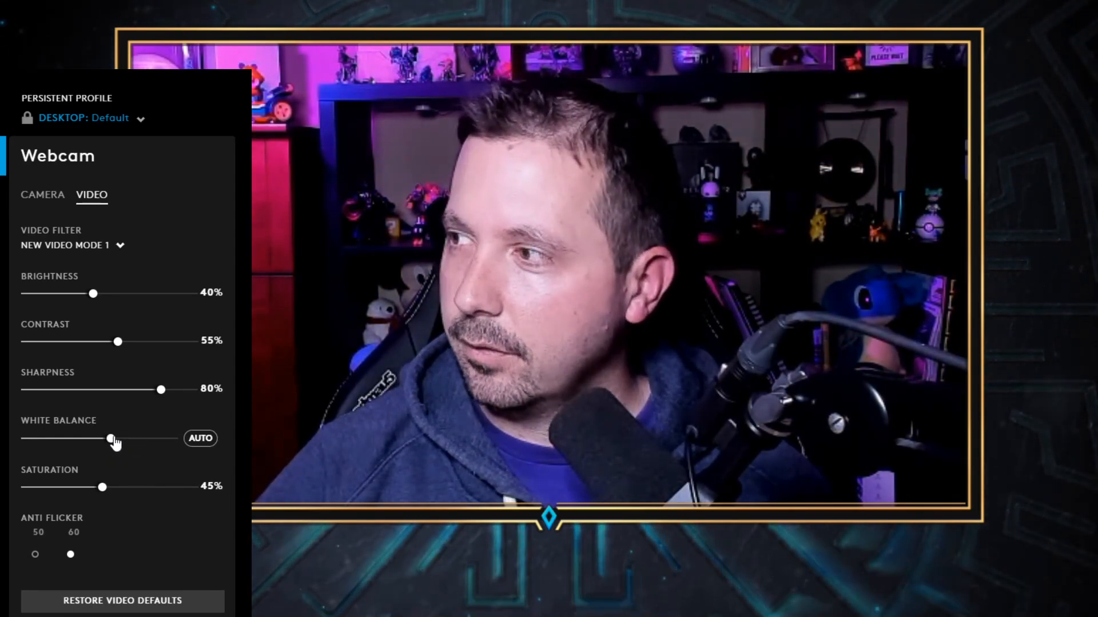
pyautogui.moveTo(113, 440); pyautogui.dragTo(173, 443)
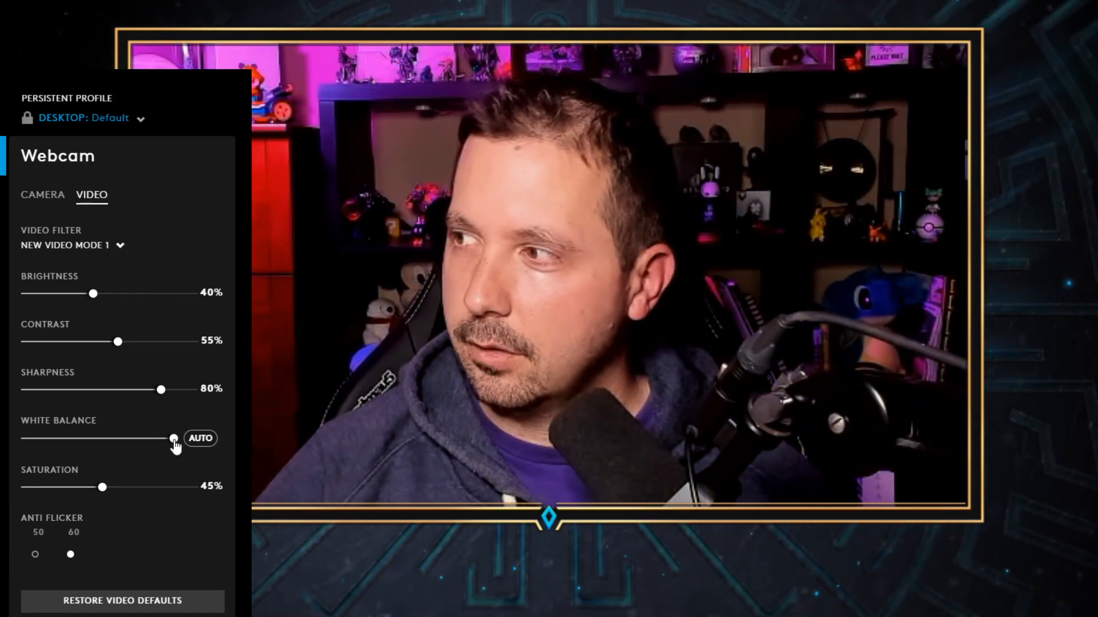
pyautogui.moveTo(154, 449); pyautogui.dragTo(138, 447)
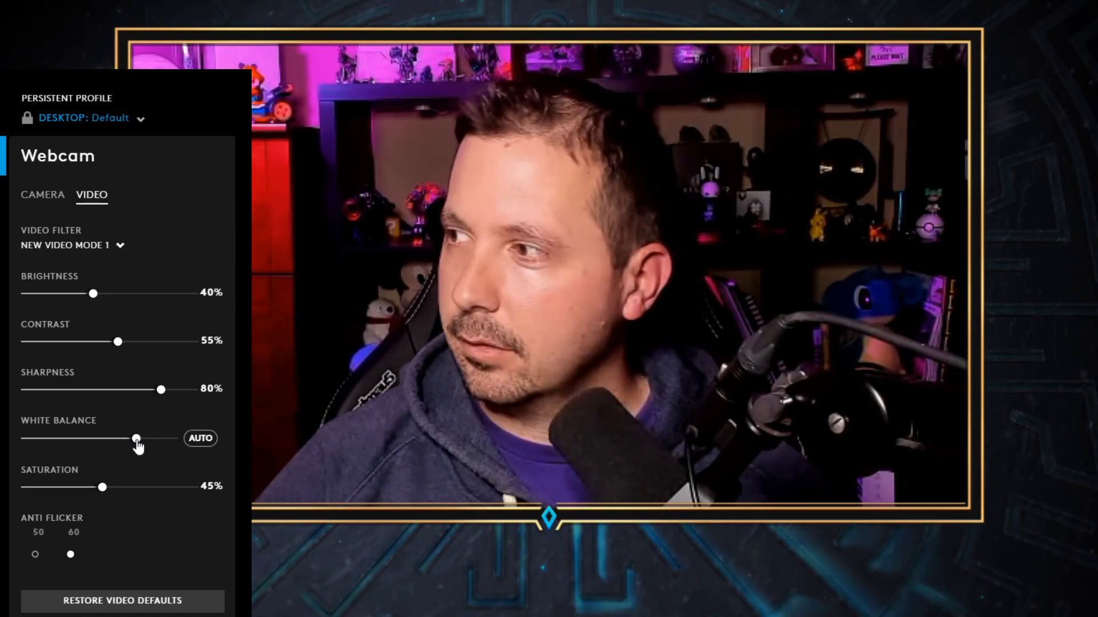
pyautogui.moveTo(137, 447); pyautogui.dragTo(135, 447)
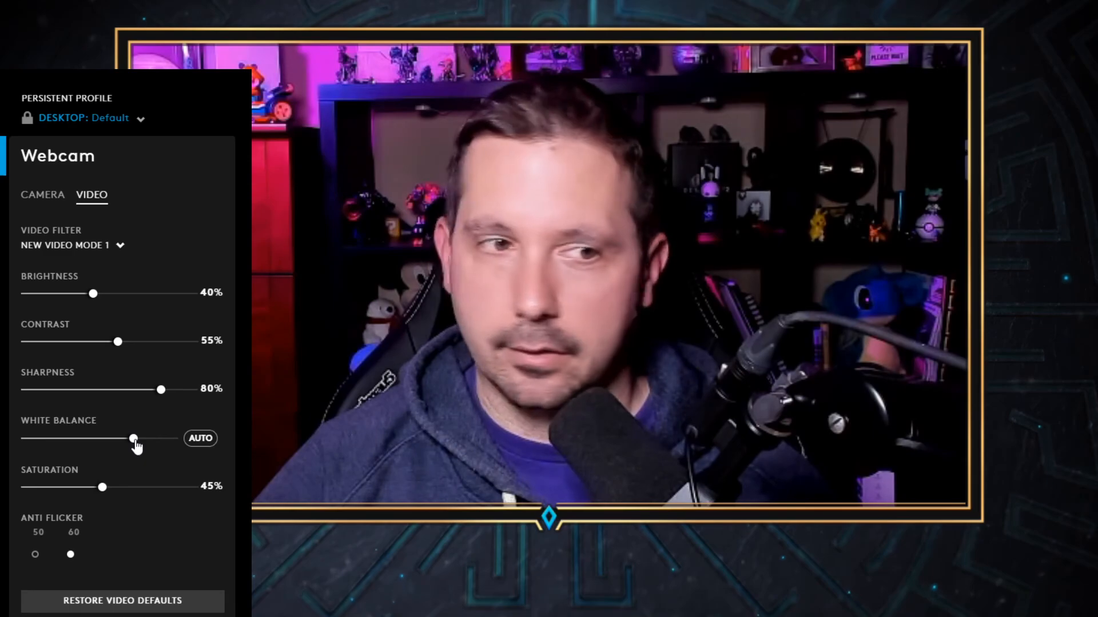